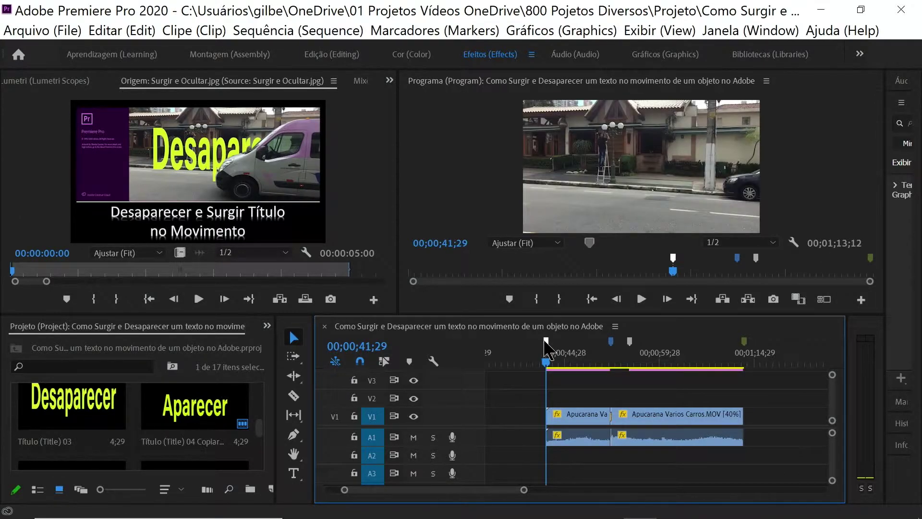
# Place Título 03 (Desaparecer) on V2 above the street footage at the playhead
pyautogui.moveTo(545, 342)
pyautogui.moveTo(610, 342)
pyautogui.moveTo(70, 413)
pyautogui.mouseDown()
pyautogui.moveTo(401, 440)
pyautogui.moveTo(612, 397)
pyautogui.mouseUp()
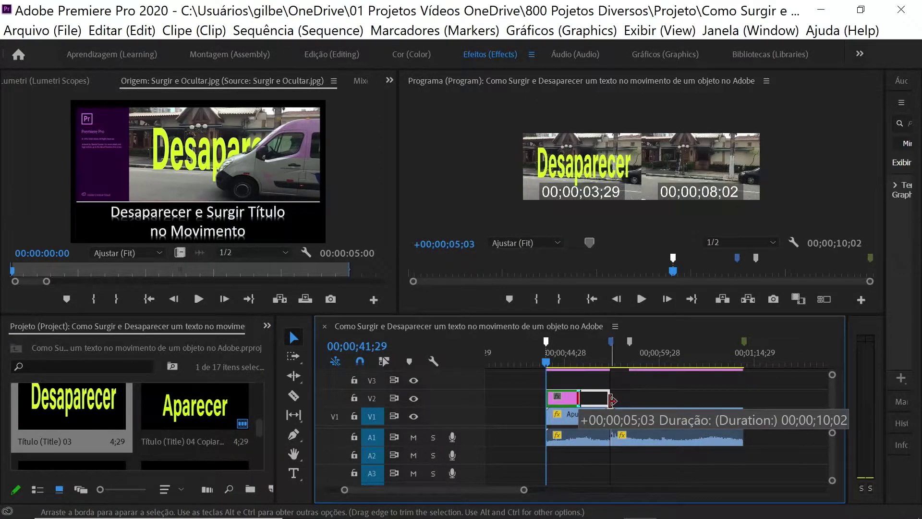
pyautogui.moveTo(606, 504)
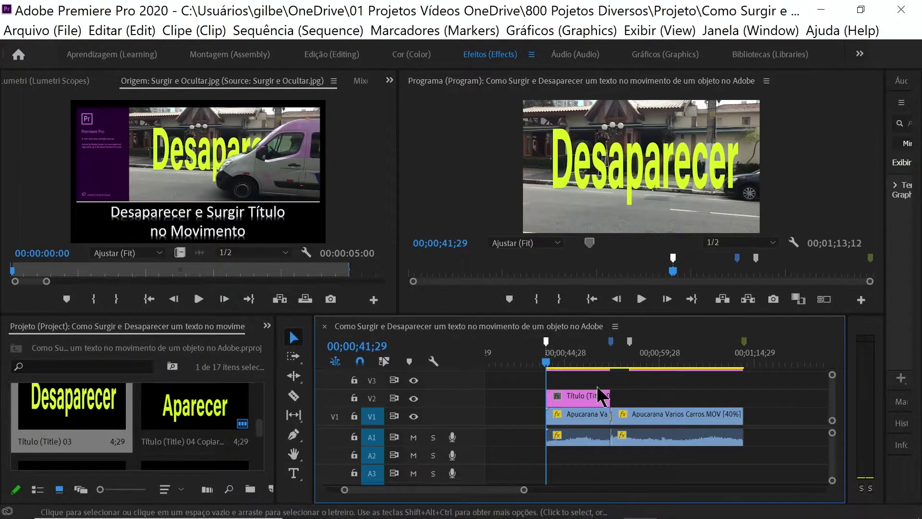
# Show the title clip's settings in Effect Controls and move the playhead to 47;19
pyautogui.click(390, 80)
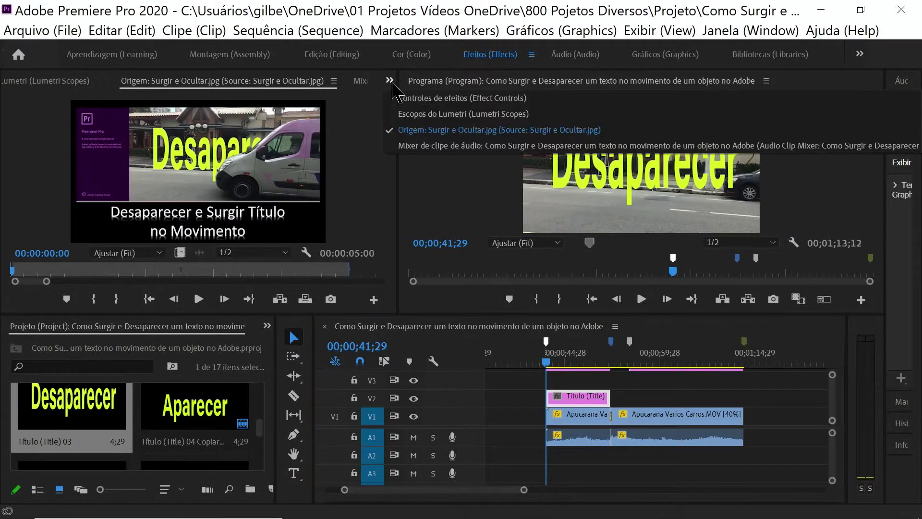
pyautogui.click(341, 96)
pyautogui.click(582, 396)
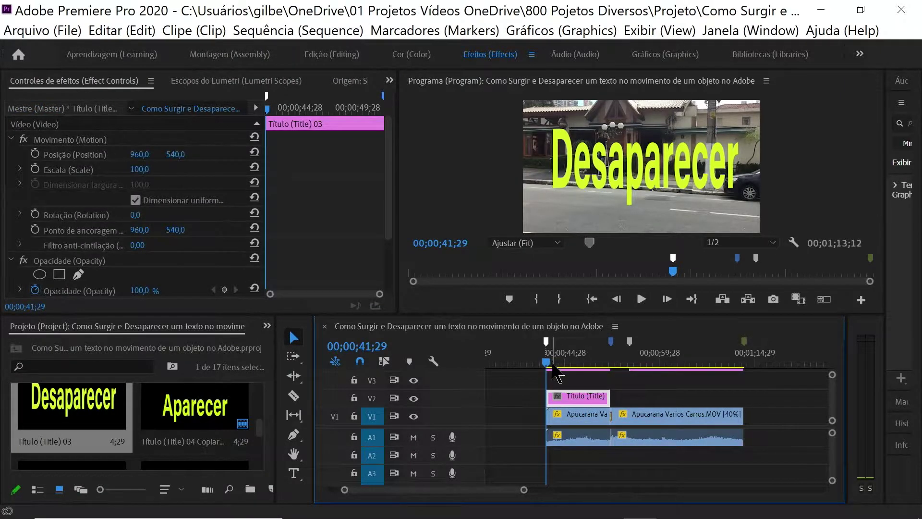
pyautogui.moveTo(549, 364); pyautogui.dragTo(584, 363)
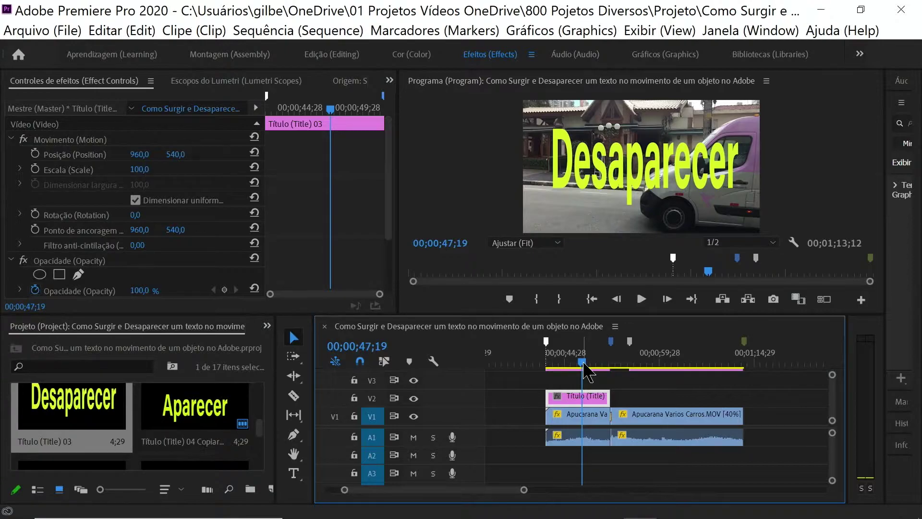
# Hide track V2 and start a freeform pen mask on the title's Opacity in a maximized preview
pyautogui.click(414, 398)
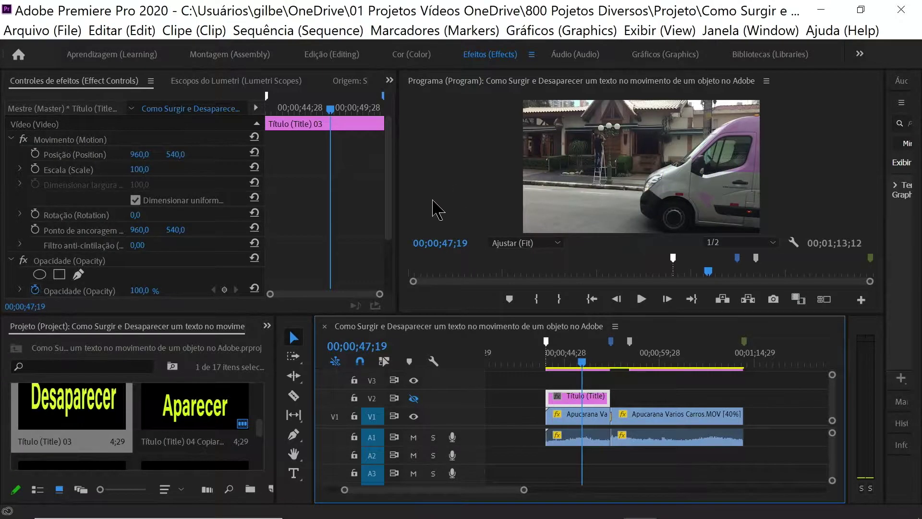
pyautogui.scroll(-3, 394, 225)
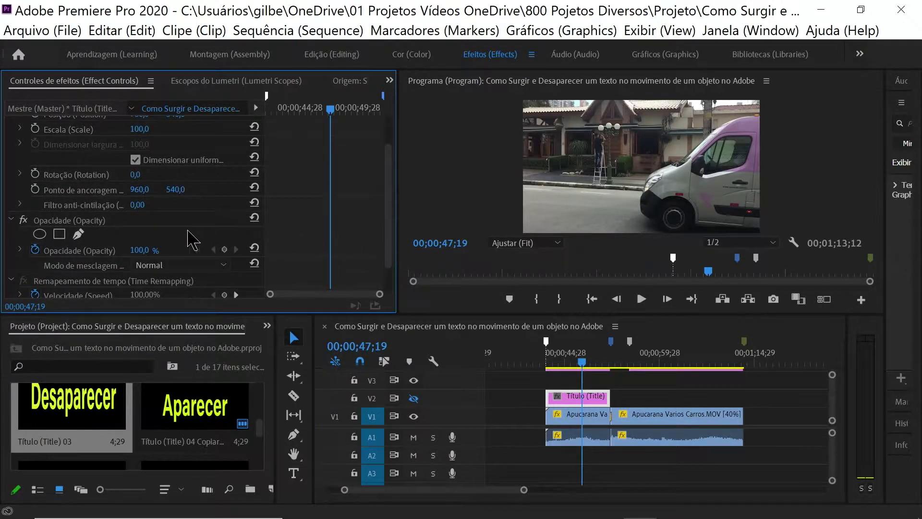
pyautogui.click(59, 233)
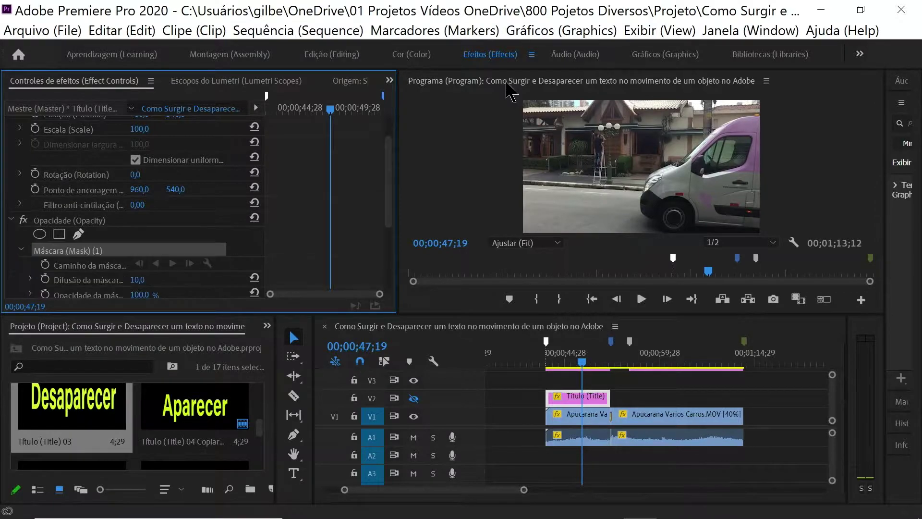
pyautogui.click(510, 89)
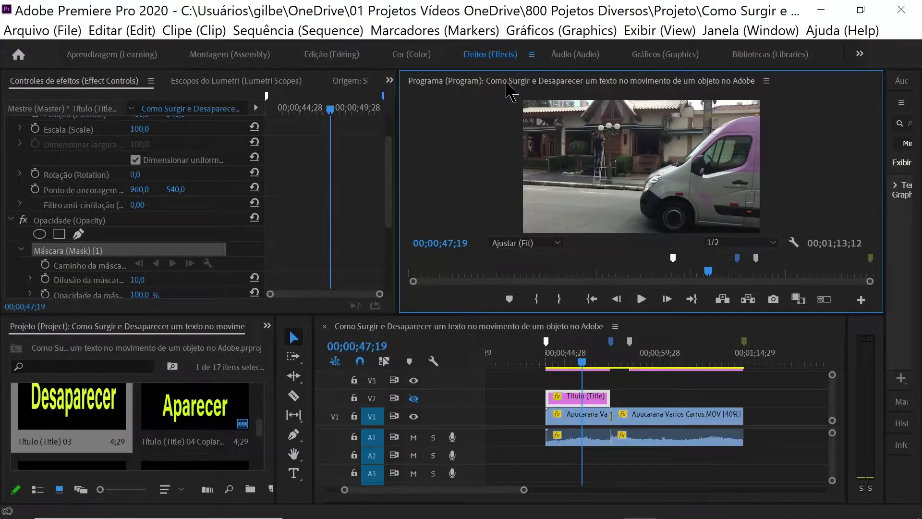
pyautogui.press('`')
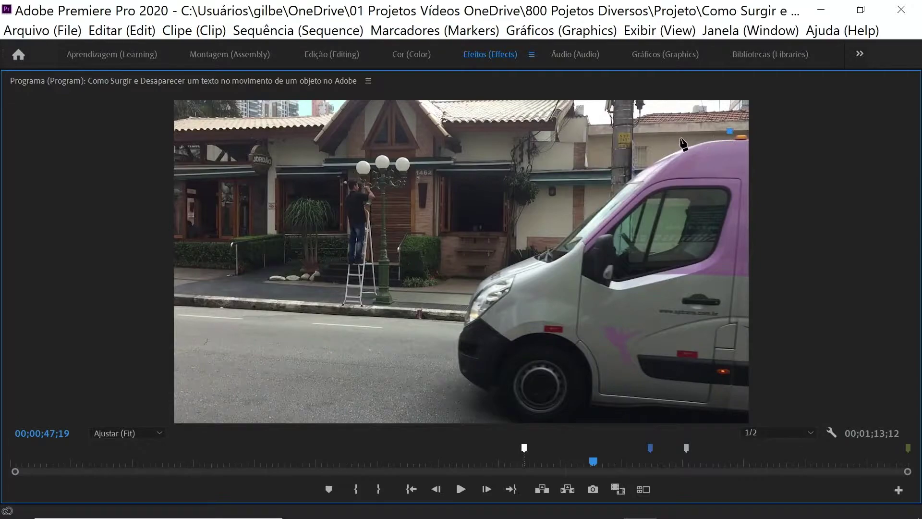
# Trace the mask down the van's front edge from roofline to lower bumper
pyautogui.click(675, 144)
pyautogui.click(635, 164)
pyautogui.click(609, 192)
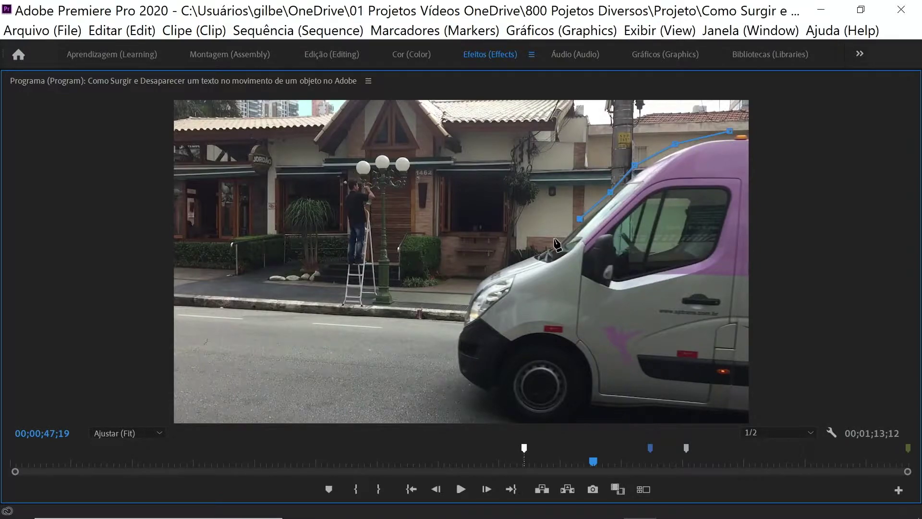
pyautogui.click(538, 250)
pyautogui.click(493, 270)
pyautogui.click(474, 280)
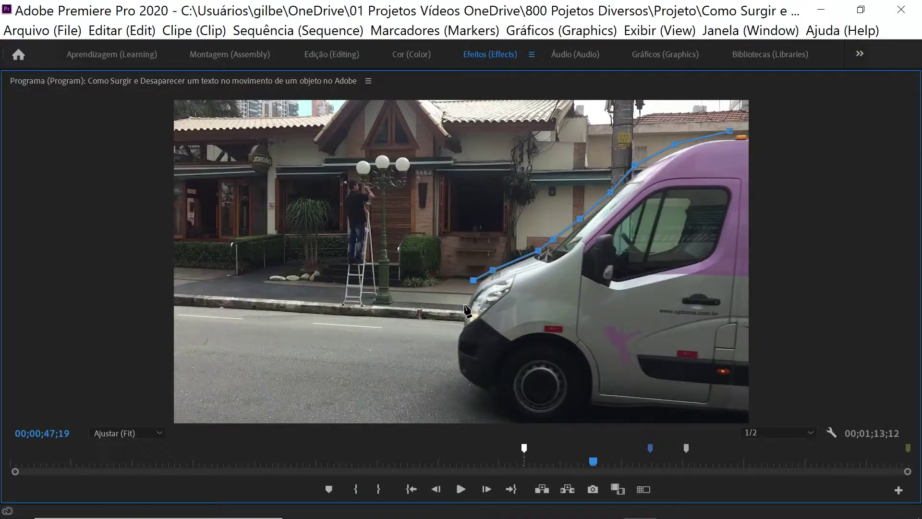
pyautogui.click(465, 306)
pyautogui.click(467, 387)
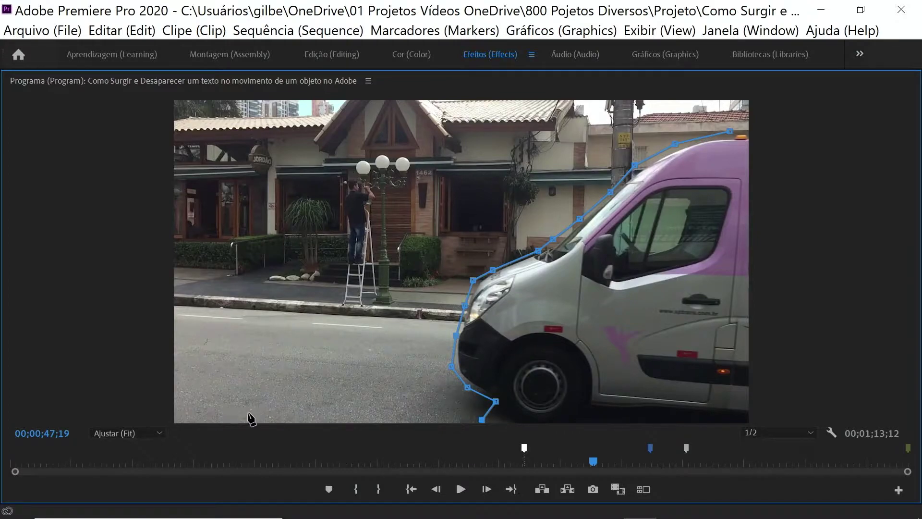
# Extend the mask around the frame's left corners and close it at the start point
pyautogui.click(176, 419)
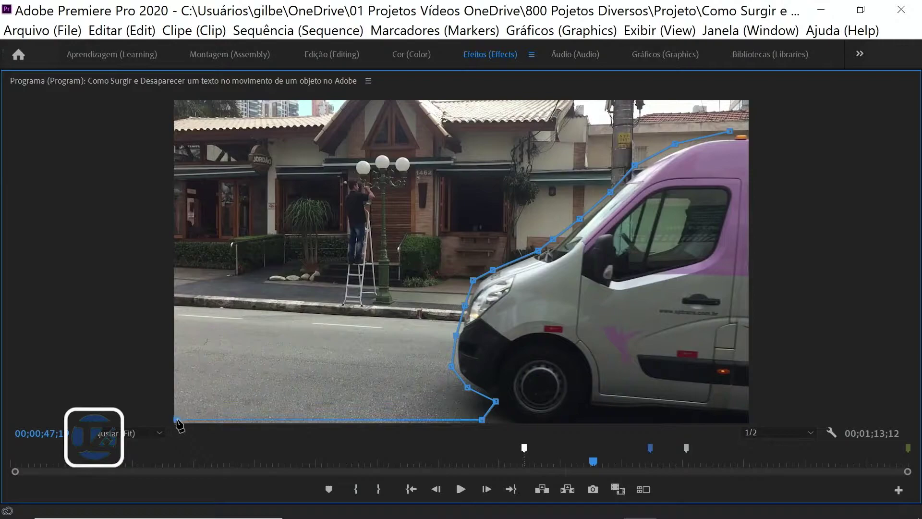
pyautogui.click(178, 103)
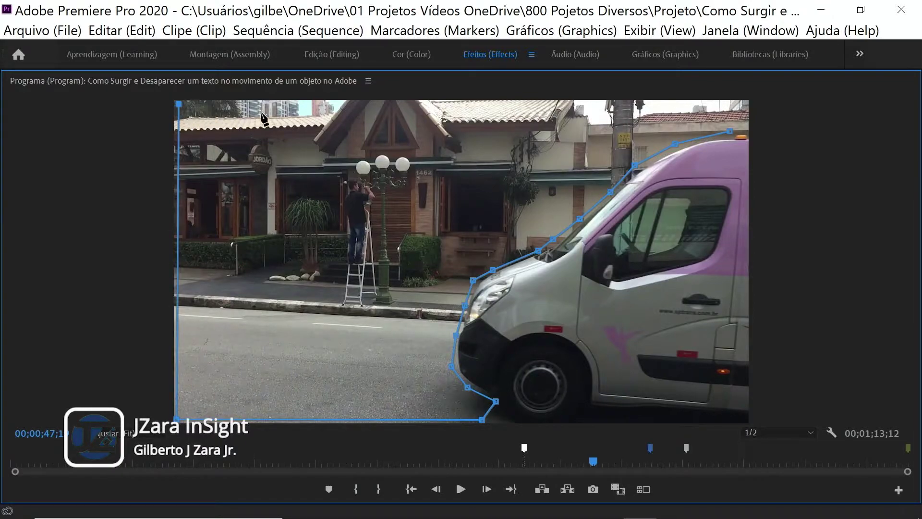
pyautogui.click(727, 102)
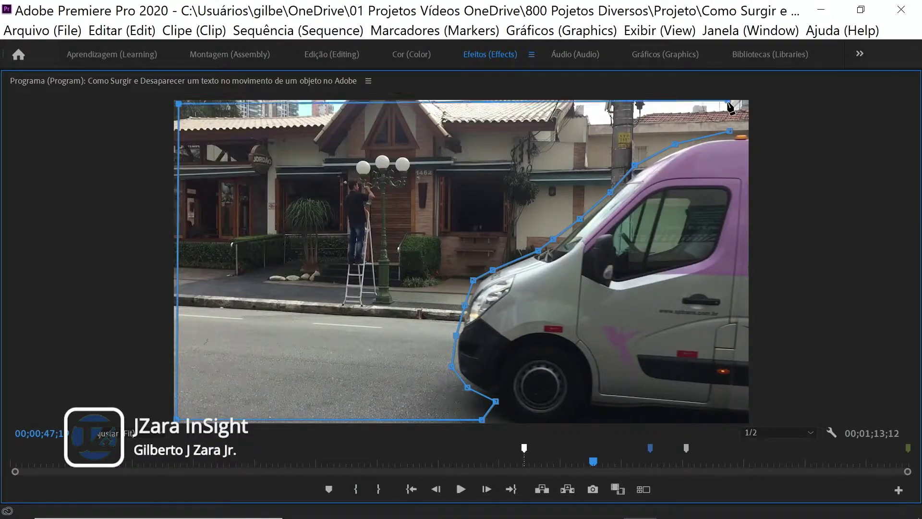
pyautogui.click(729, 131)
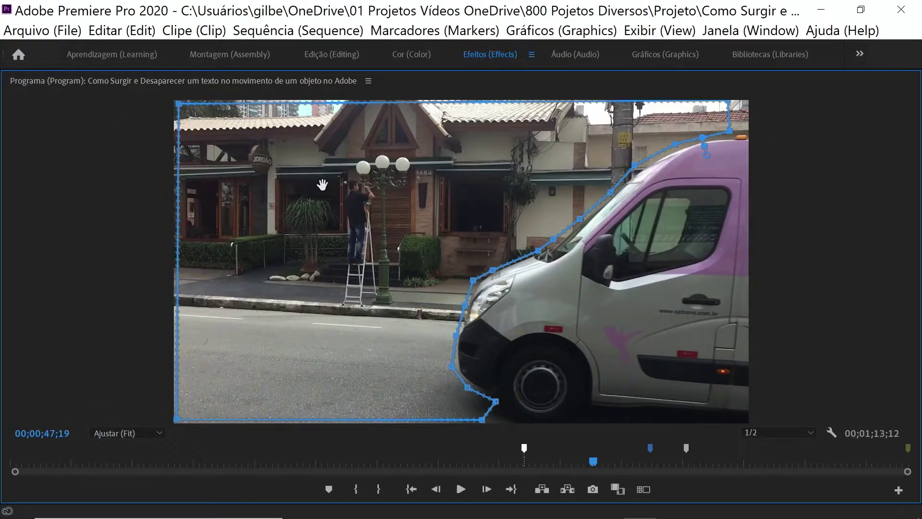
# Restore the layout, show track V2 again, and step back frame by frame to 00;00;47;06
pyautogui.doubleClick(34, 80)
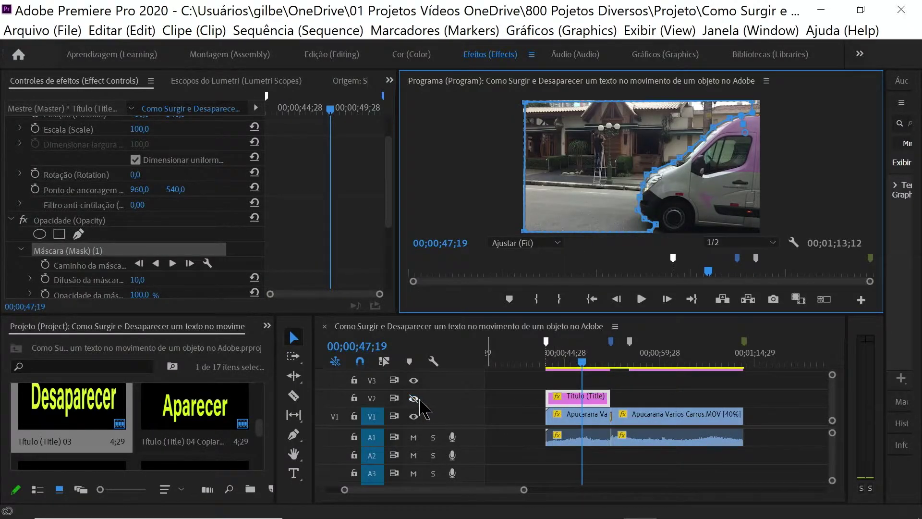
pyautogui.click(413, 398)
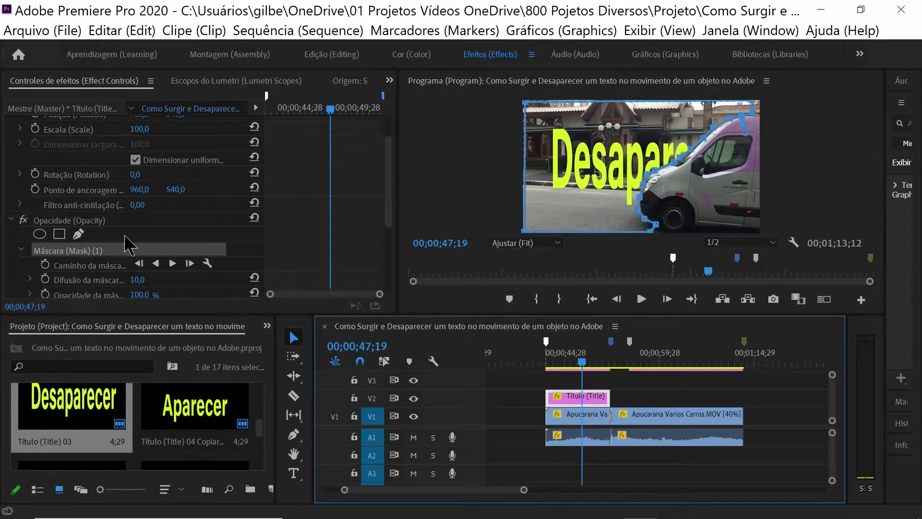
pyautogui.click(619, 302)
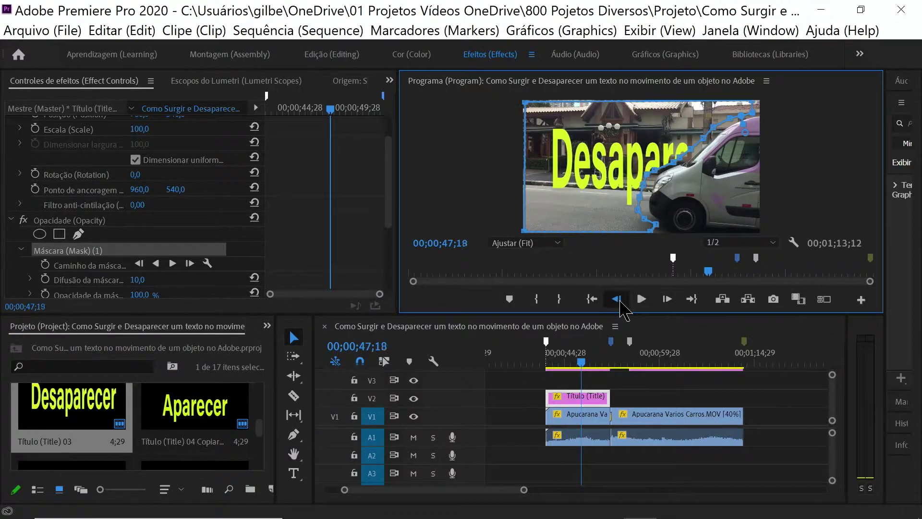
pyautogui.click(619, 302)
pyautogui.click(619, 303)
pyautogui.click(620, 303)
pyautogui.click(620, 302)
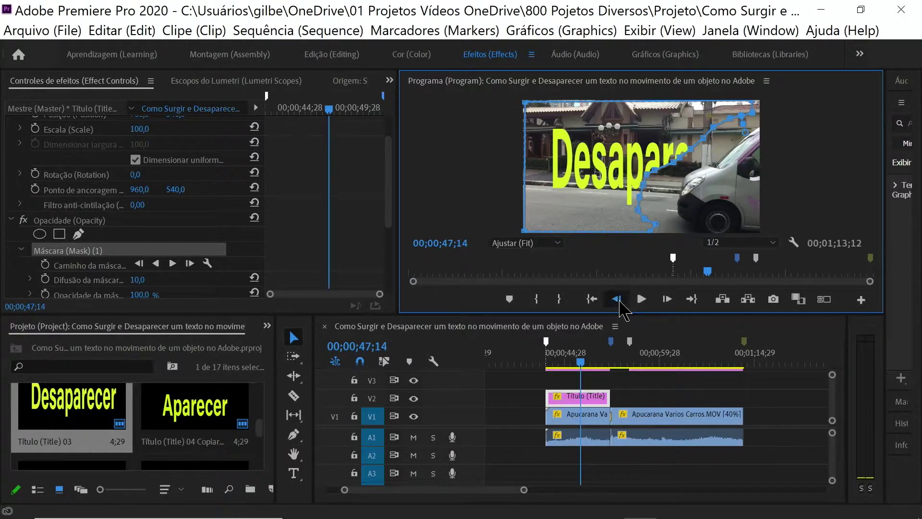
pyautogui.click(620, 303)
pyautogui.click(618, 301)
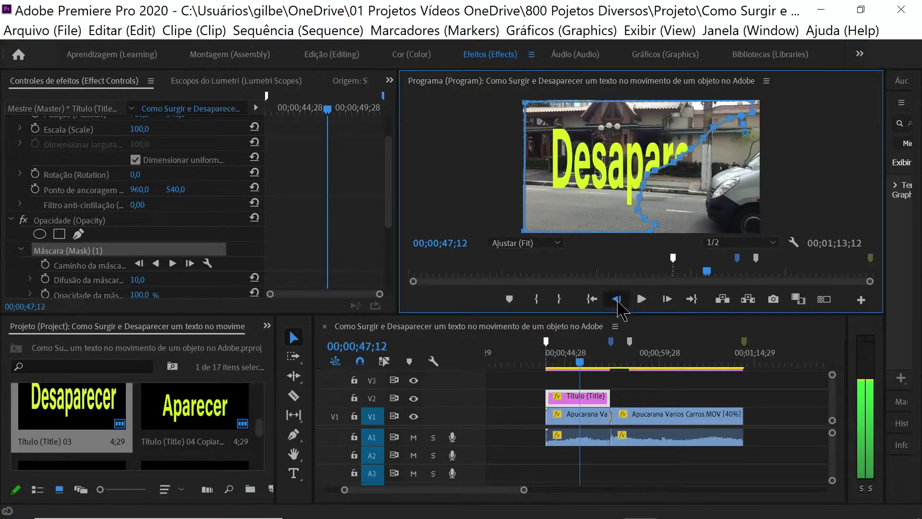
pyautogui.click(618, 301)
pyautogui.click(619, 301)
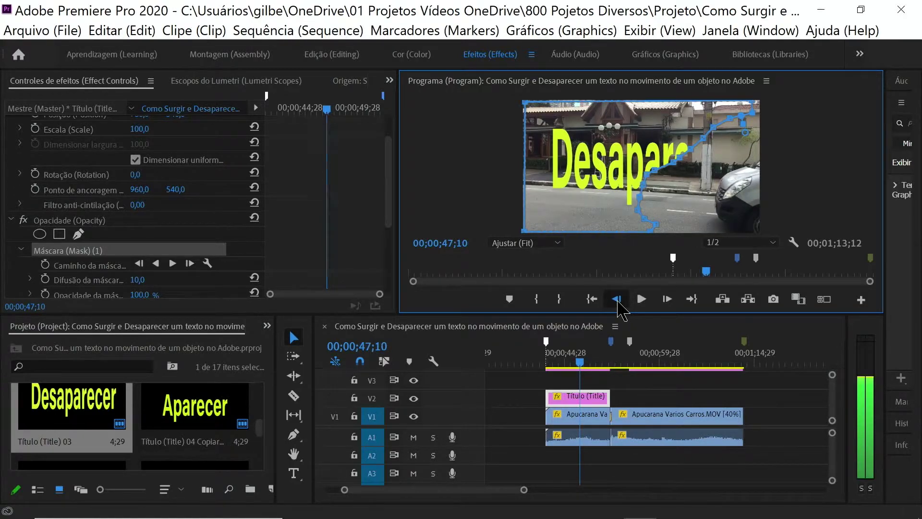
pyautogui.click(617, 300)
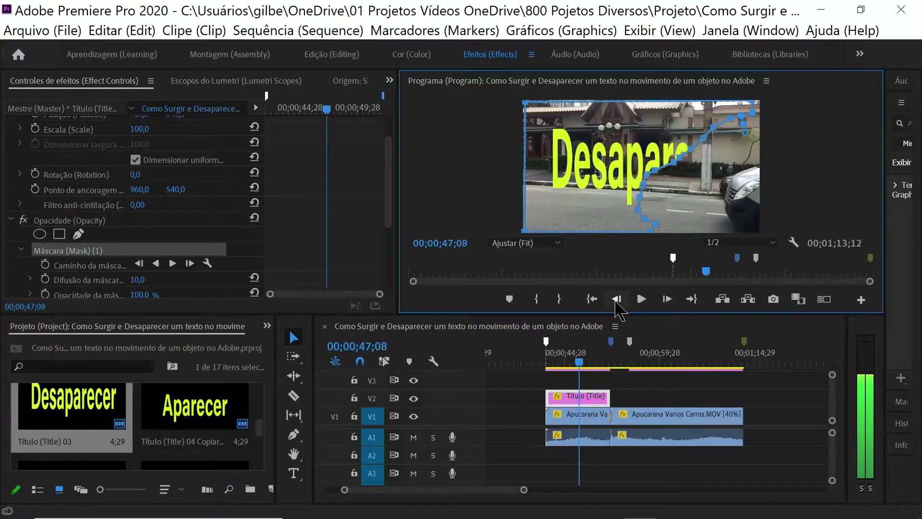
pyautogui.click(616, 302)
pyautogui.click(617, 300)
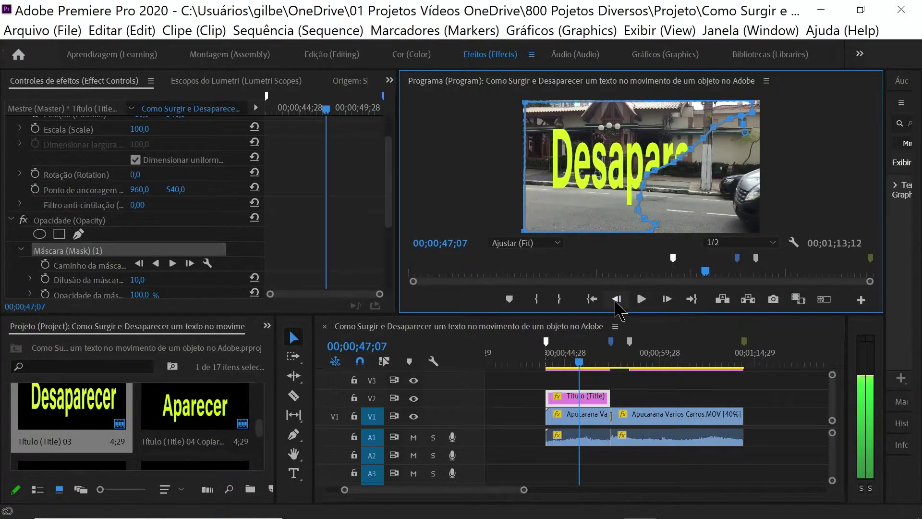
pyautogui.click(617, 300)
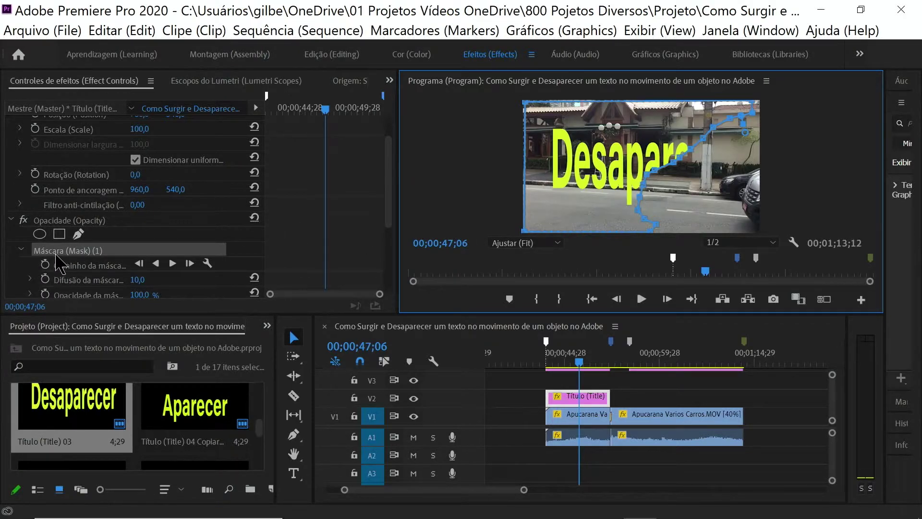
# Shift the title's mask rightward over the title in Effect Controls
pyautogui.click(388, 195)
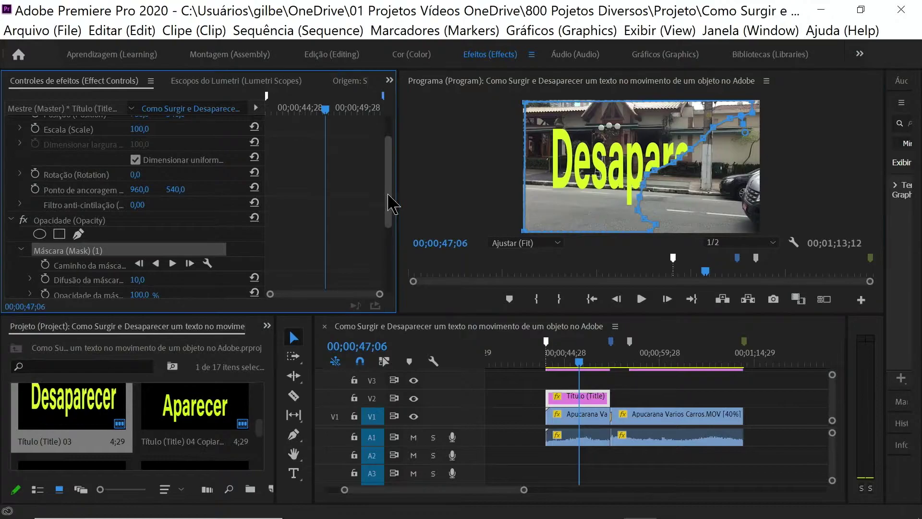
pyautogui.scroll(-3, 391, 201)
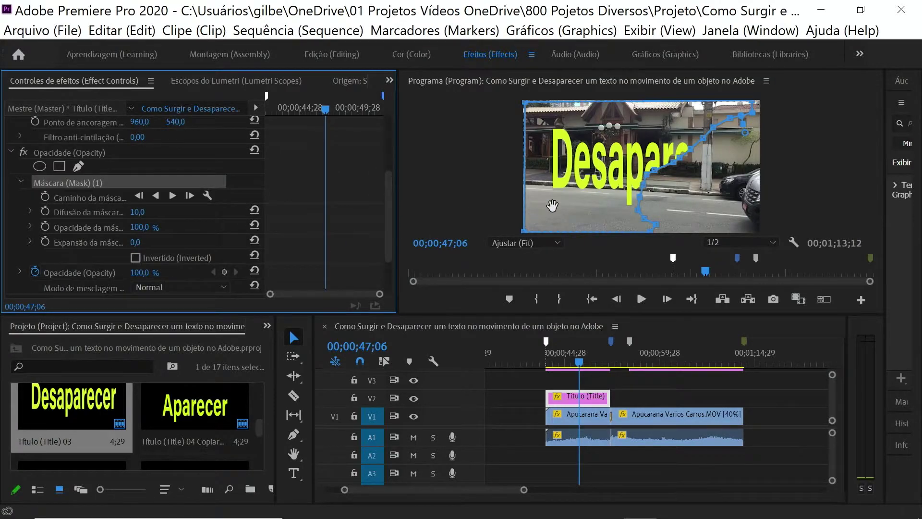
pyautogui.moveTo(562, 210); pyautogui.dragTo(666, 206)
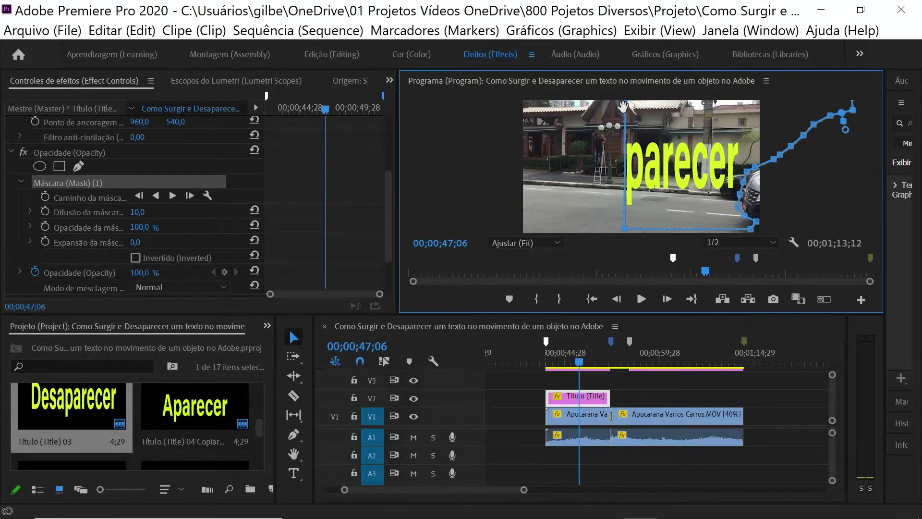
# At 50% zoom, pull the mask's left corners past the frame edge to reveal all of Desaparecer
pyautogui.press('`')
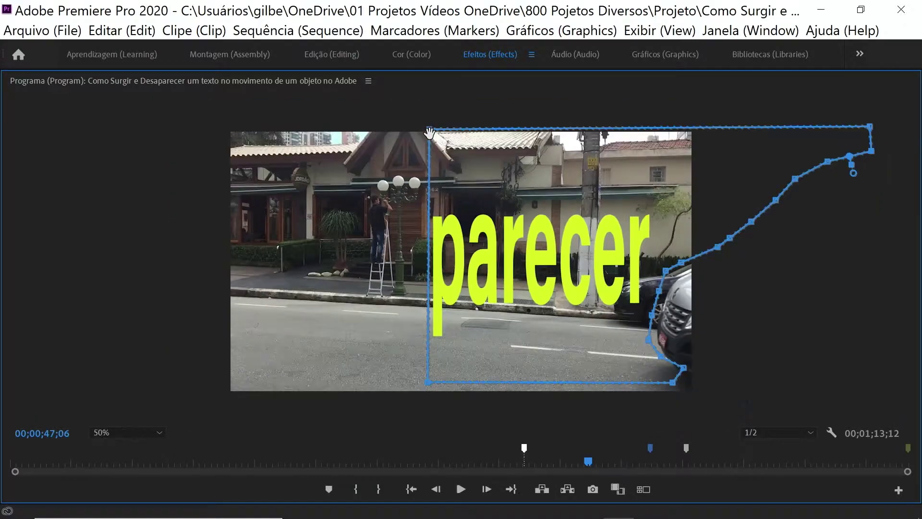
pyautogui.press('-')
pyautogui.moveTo(426, 386); pyautogui.dragTo(213, 389)
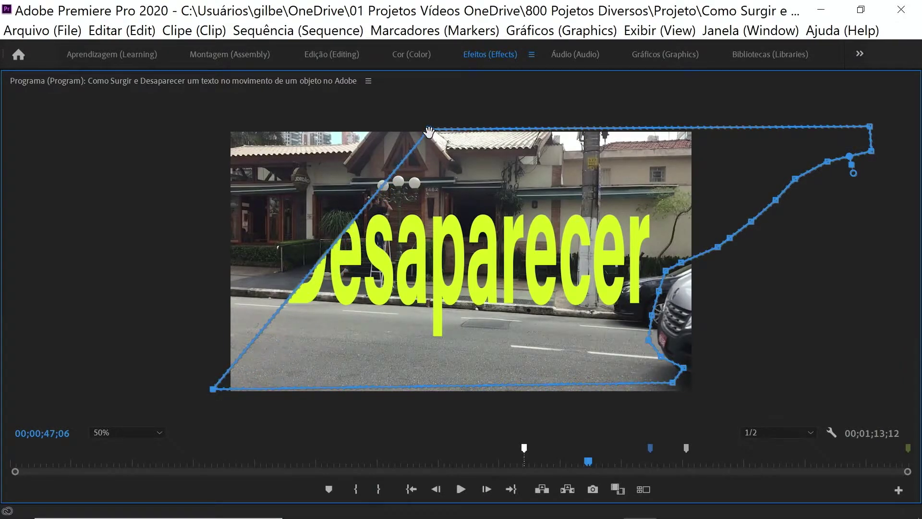
pyautogui.moveTo(430, 130); pyautogui.dragTo(216, 126)
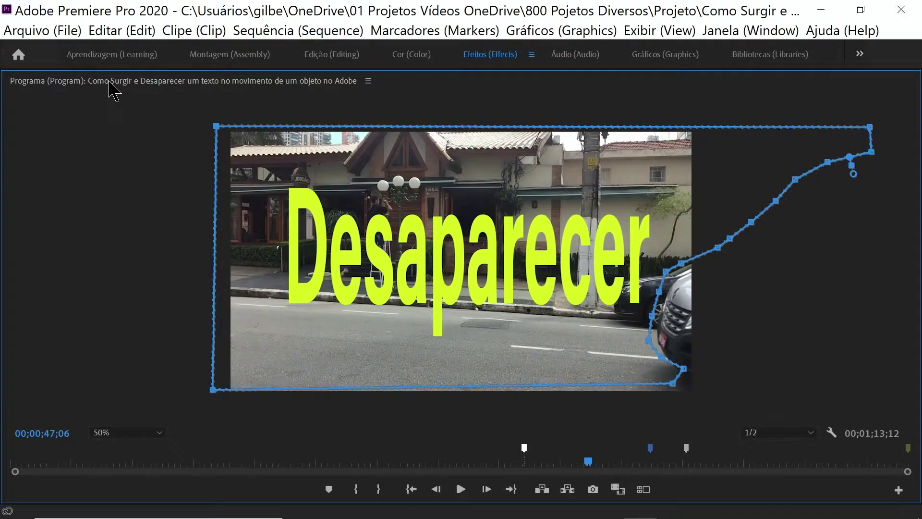
pyautogui.doubleClick(110, 82)
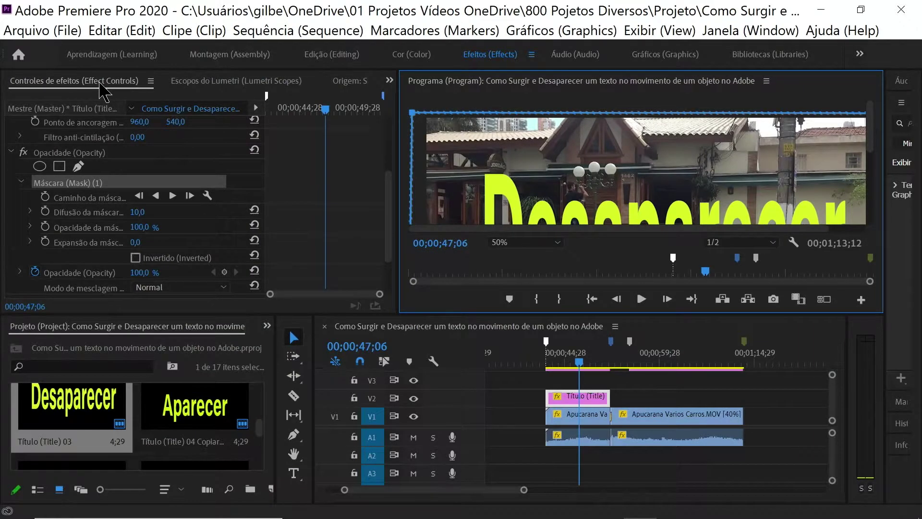
# Set the Program monitor zoom to Fit and add a Mask Path keyframe at 00;00;47;06
pyautogui.click(552, 242)
pyautogui.click(527, 260)
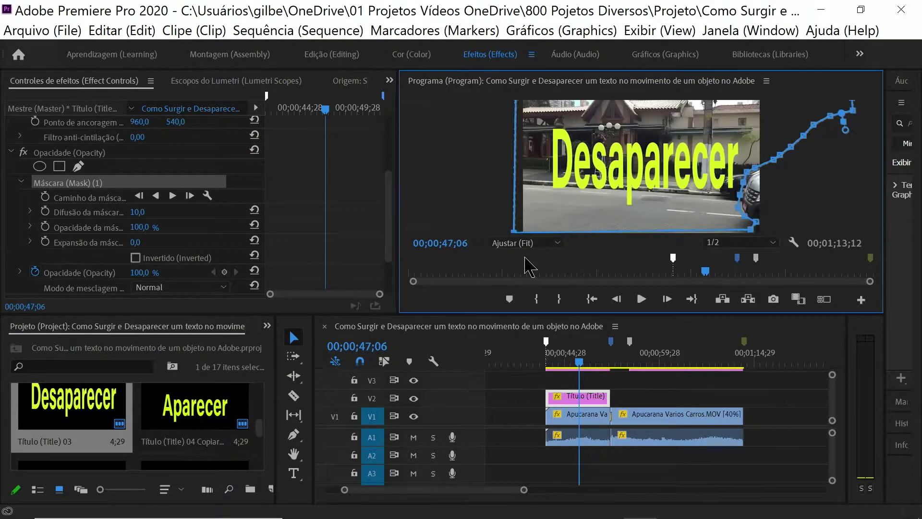
pyautogui.click(46, 198)
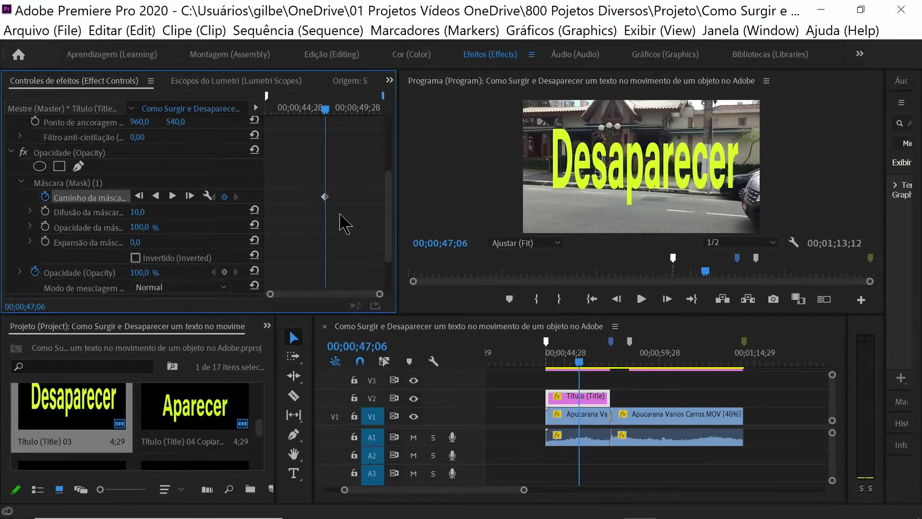
pyautogui.click(72, 184)
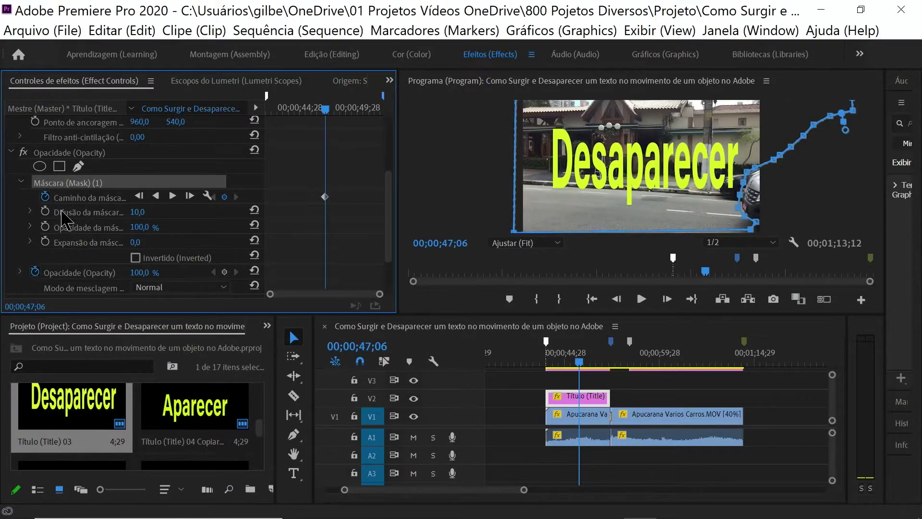
pyautogui.click(471, 88)
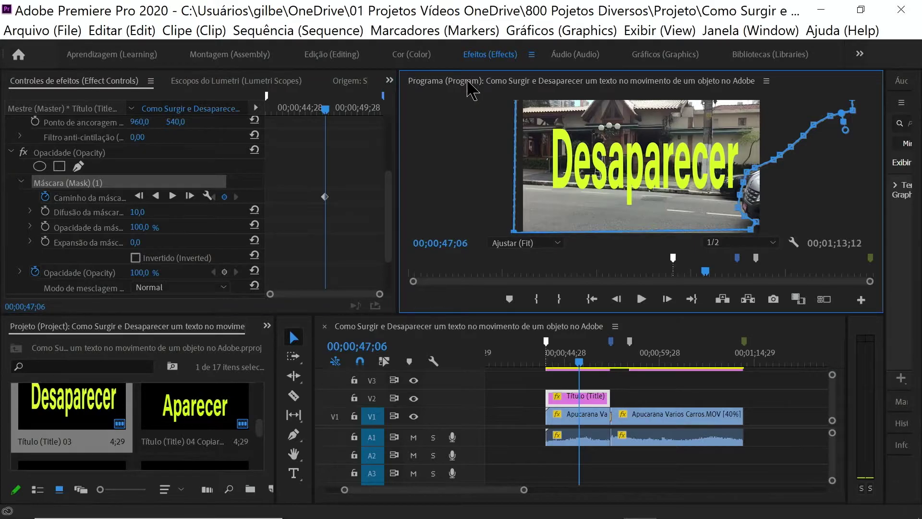
# Drop the mask's bottom-right point below the frame and realign it with the van through 47;08
pyautogui.doubleClick(470, 87)
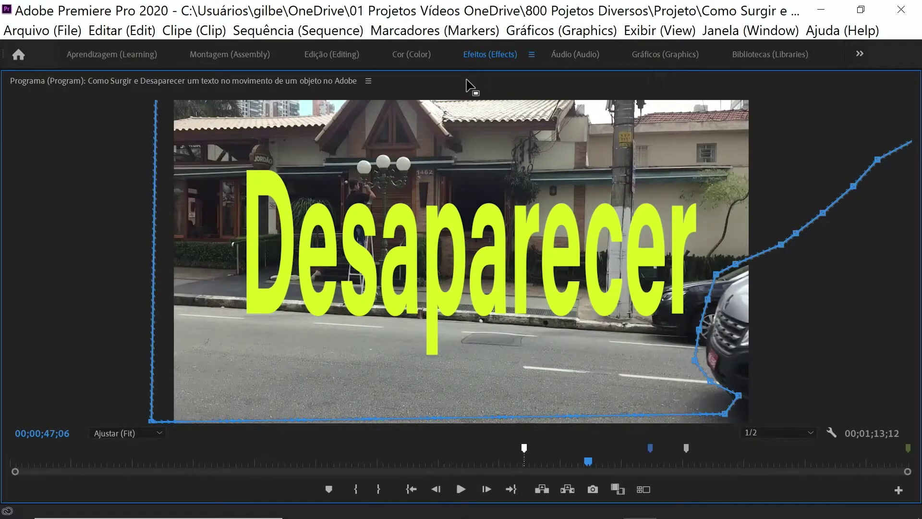
pyautogui.moveTo(724, 413); pyautogui.dragTo(724, 432)
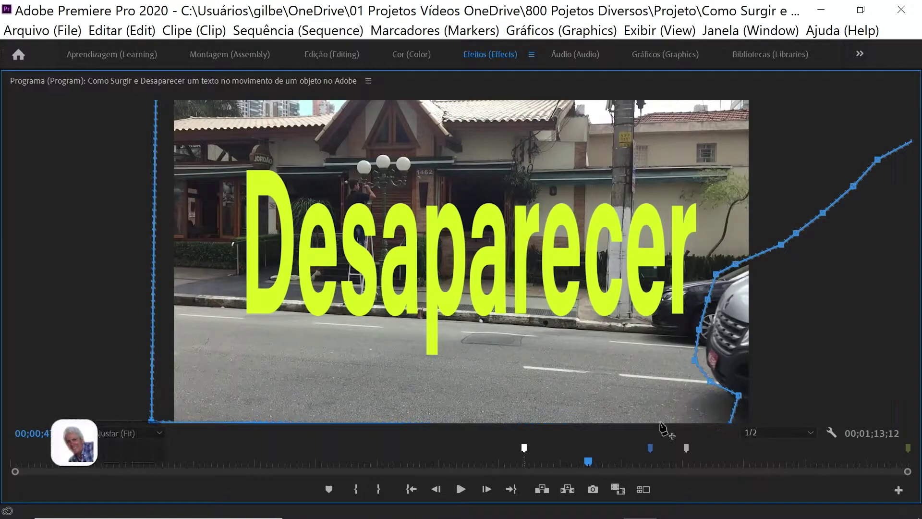
pyautogui.click(487, 489)
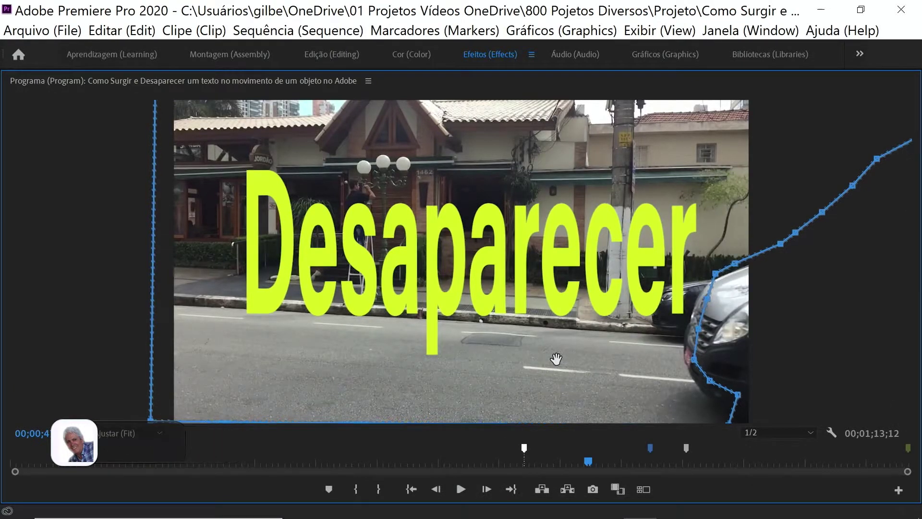
pyautogui.moveTo(556, 358); pyautogui.dragTo(544, 364)
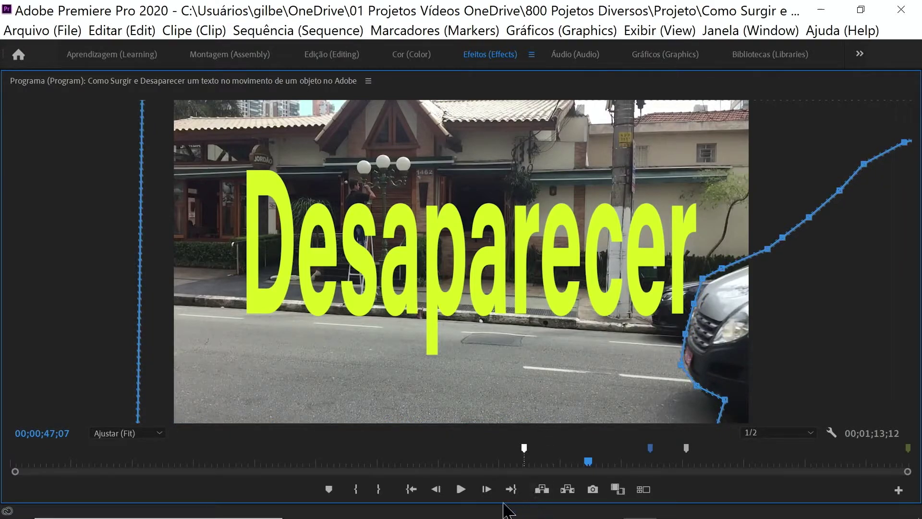
pyautogui.click(486, 490)
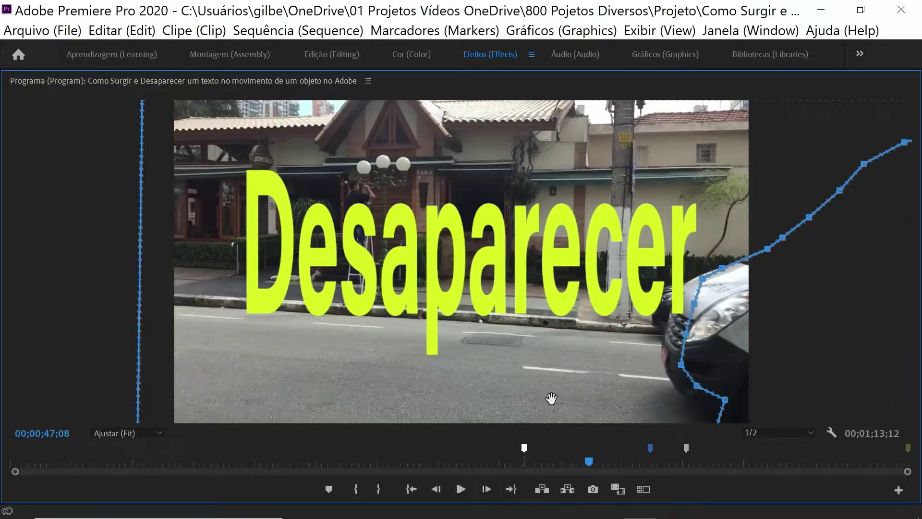
pyautogui.moveTo(551, 394); pyautogui.dragTo(530, 394)
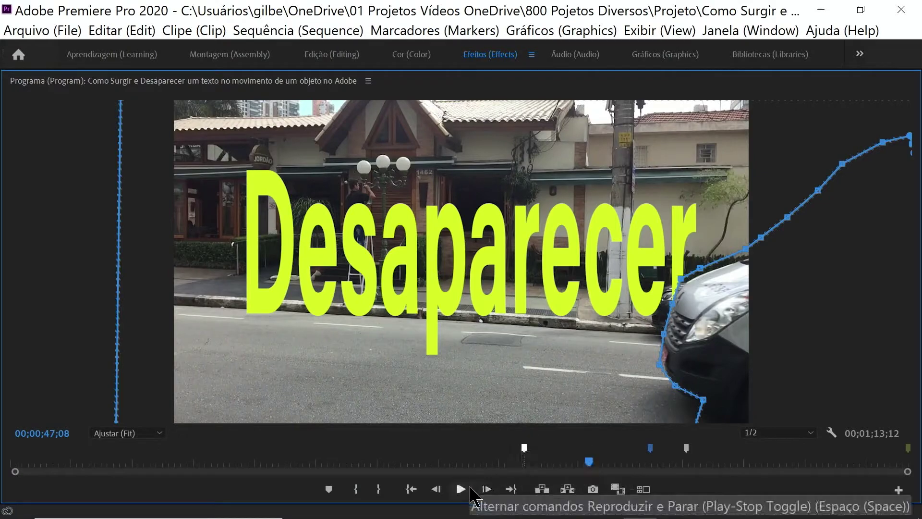
# Keep advancing frames to 47;13, shifting the mask left to stay on the van's front
pyautogui.click(486, 489)
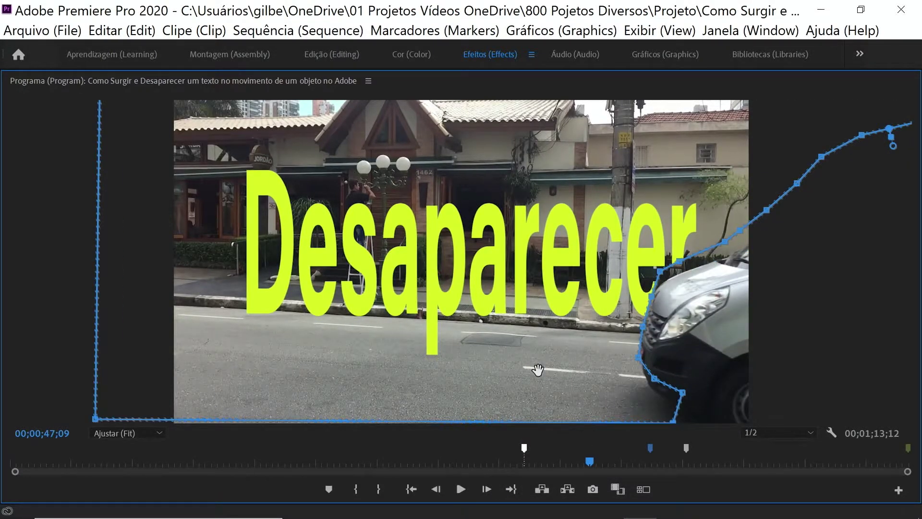
pyautogui.moveTo(538, 370); pyautogui.dragTo(536, 368)
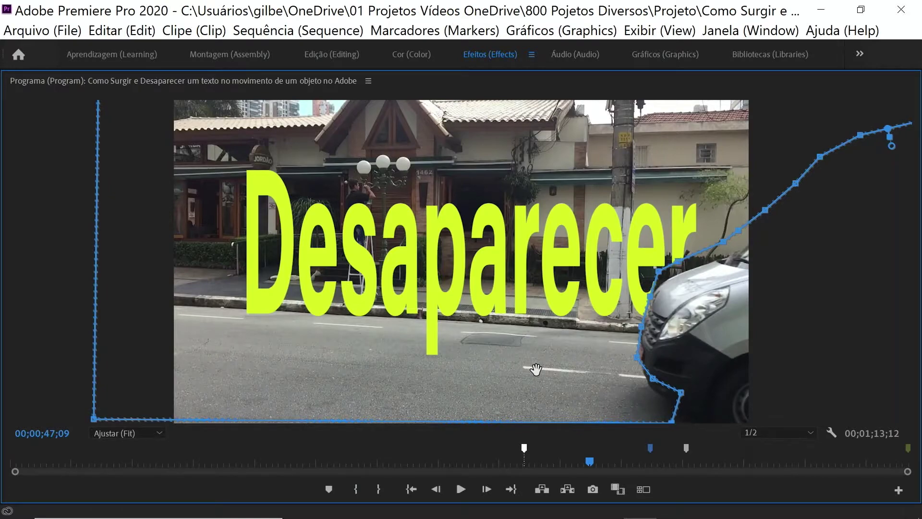
pyautogui.press('Right')
pyautogui.press('Right')
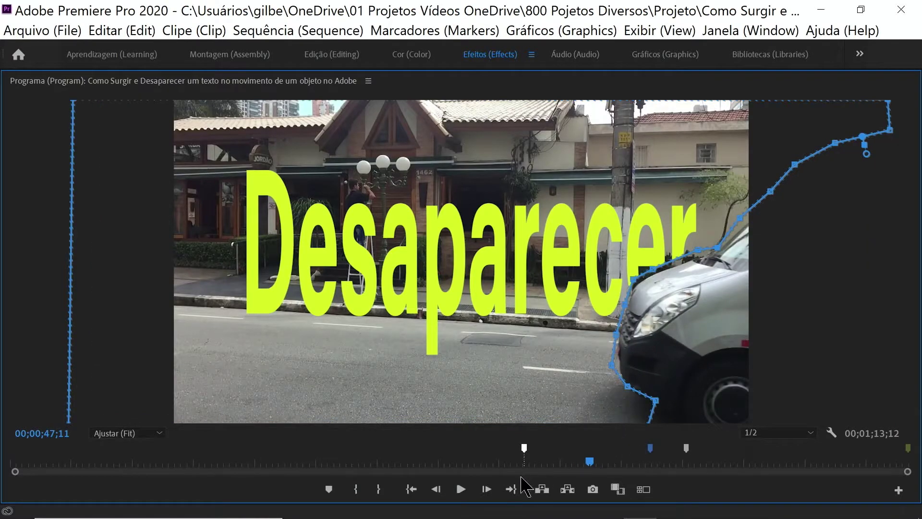
pyautogui.click(486, 488)
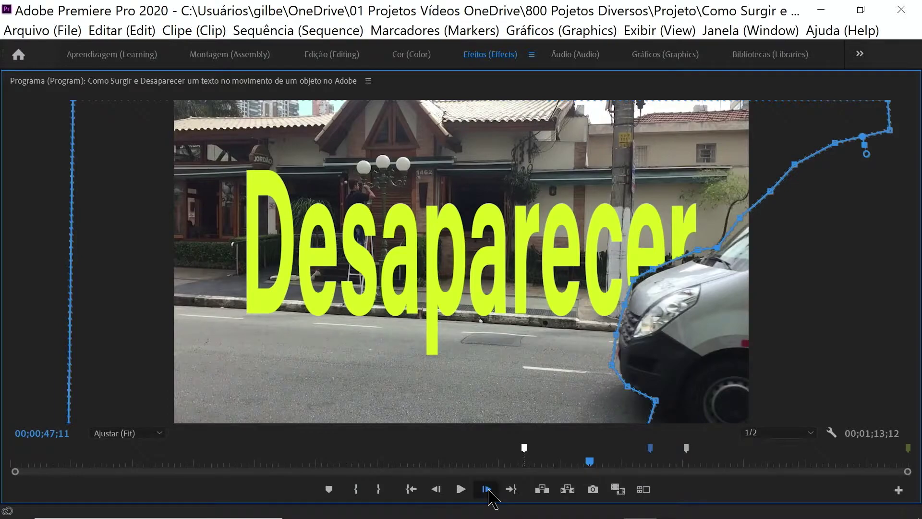
pyautogui.moveTo(510, 373); pyautogui.dragTo(492, 374)
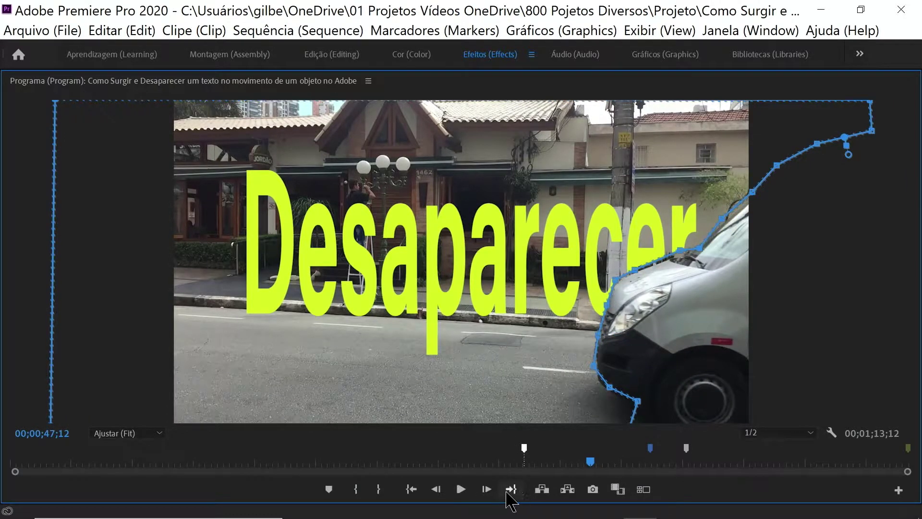
pyautogui.click(492, 489)
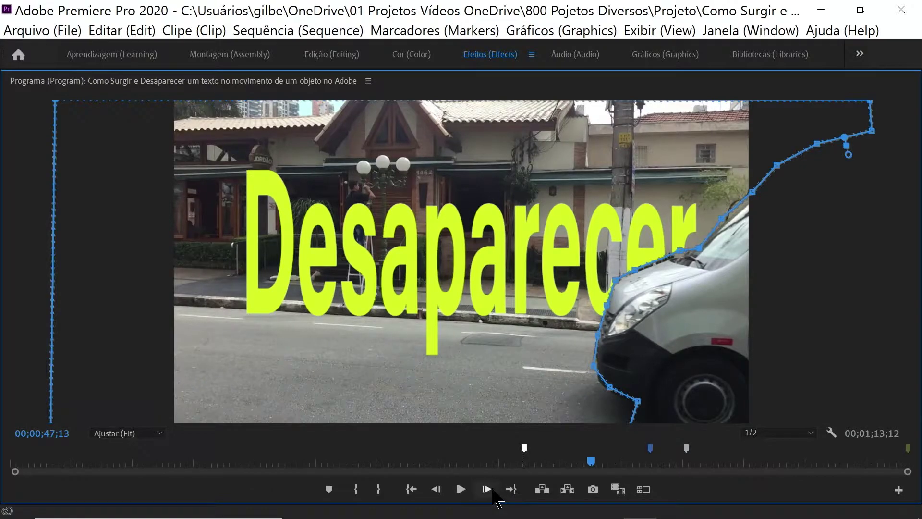
pyautogui.moveTo(530, 379); pyautogui.dragTo(511, 378)
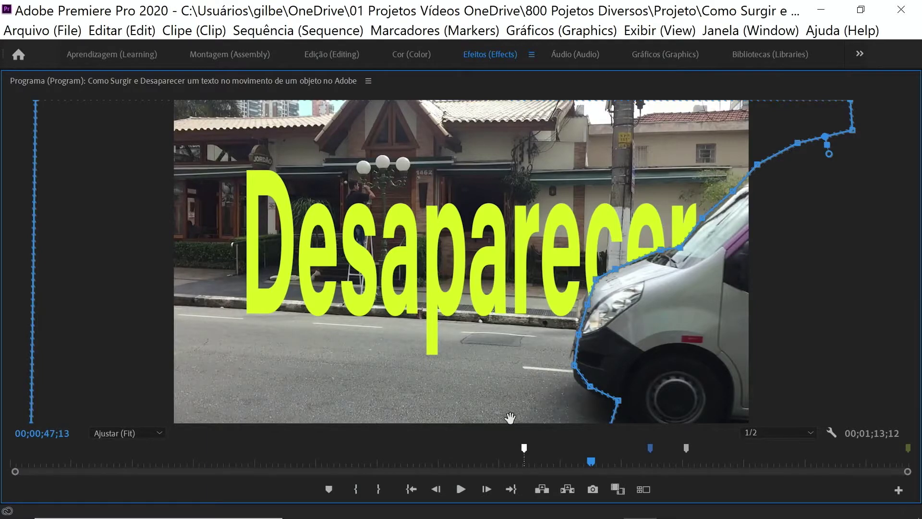
pyautogui.click(486, 488)
# Step forward frame by frame, dragging the mask left with the van's front until 00;00;48;11
pyautogui.moveTo(485, 399); pyautogui.dragTo(391, 372)
pyautogui.click(486, 488)
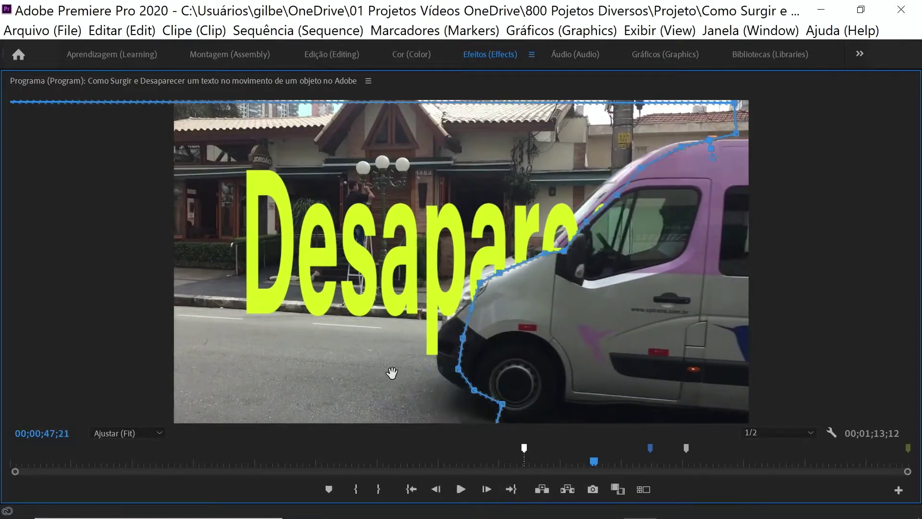
pyautogui.click(486, 489)
pyautogui.click(486, 488)
pyautogui.click(486, 489)
pyautogui.click(486, 489)
pyautogui.click(486, 489)
pyautogui.click(486, 489)
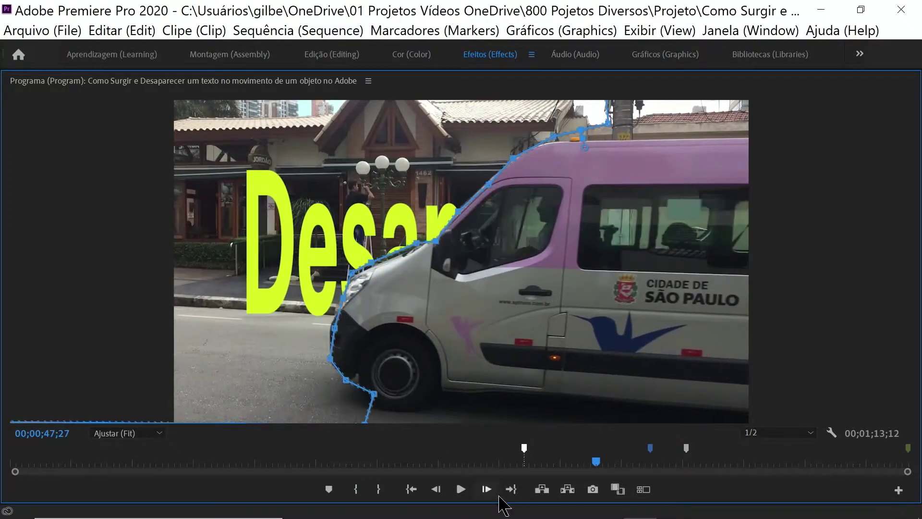
pyautogui.click(486, 488)
pyautogui.click(486, 489)
pyautogui.click(486, 489)
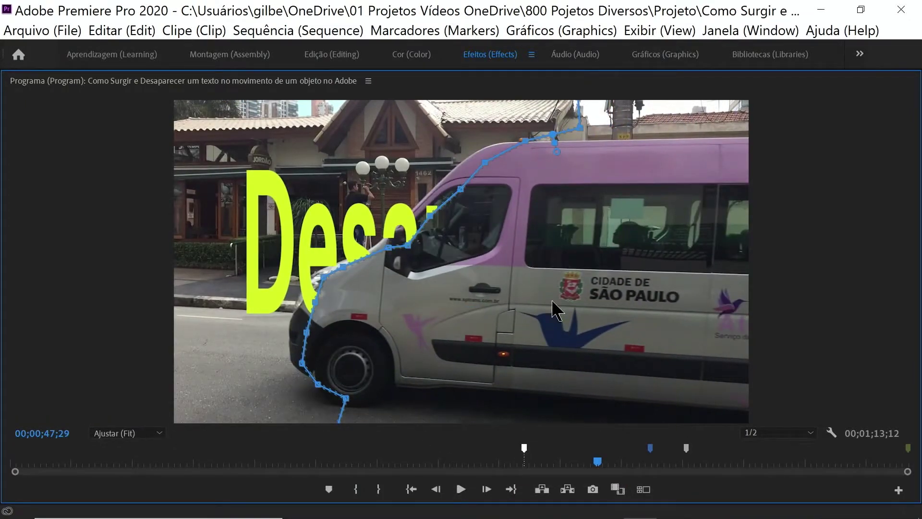
pyautogui.click(487, 489)
pyautogui.click(486, 489)
pyautogui.moveTo(206, 331); pyautogui.dragTo(171, 324)
pyautogui.click(486, 489)
pyautogui.click(487, 489)
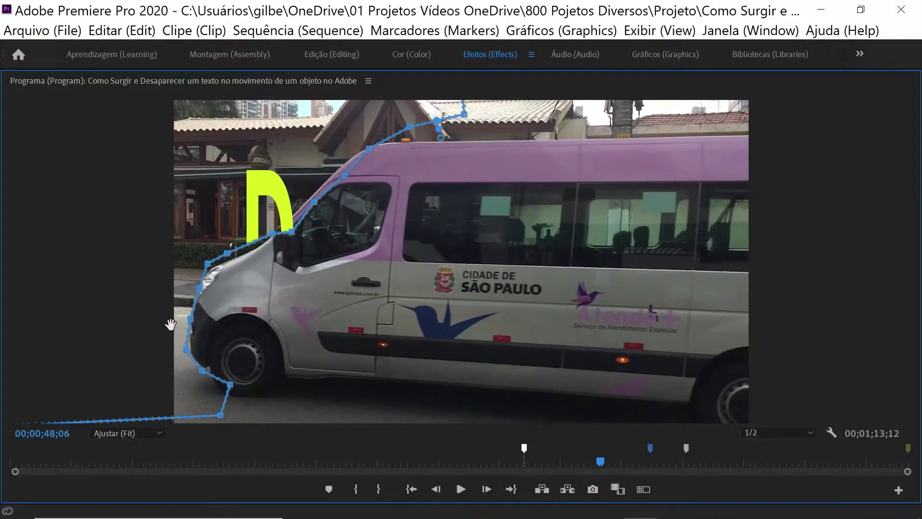
pyautogui.click(487, 489)
pyautogui.click(486, 489)
pyautogui.click(486, 489)
pyautogui.click(486, 489)
pyautogui.click(487, 489)
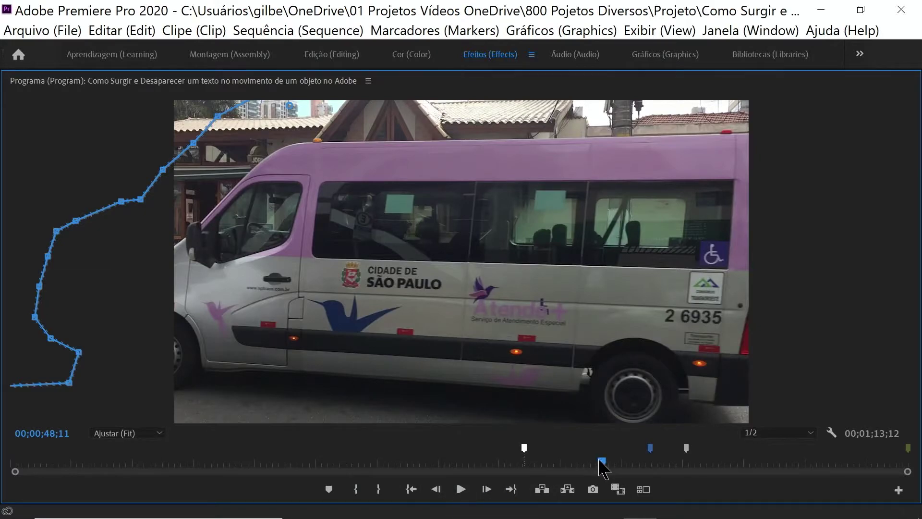
# Scrub back and play the shot to review Desaparecer vanishing behind the van, then restore the layout
pyautogui.moveTo(600, 459); pyautogui.dragTo(518, 466)
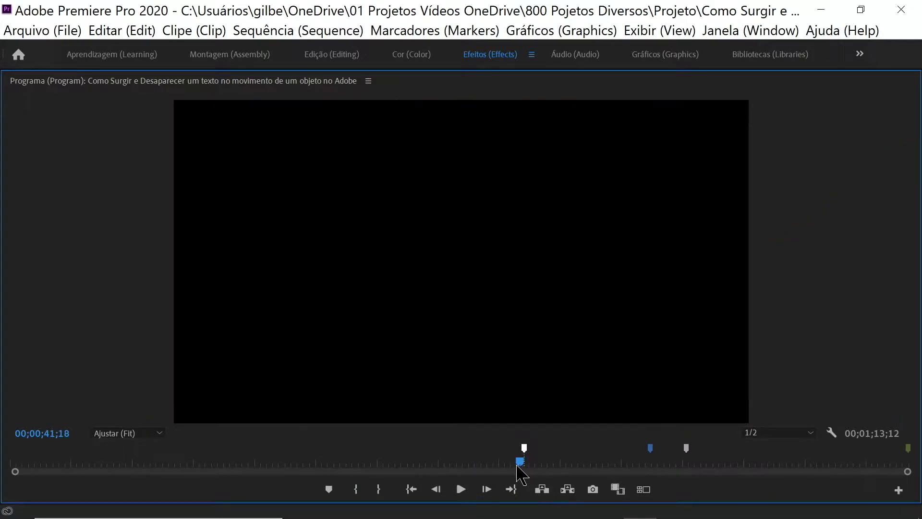
pyautogui.click(461, 489)
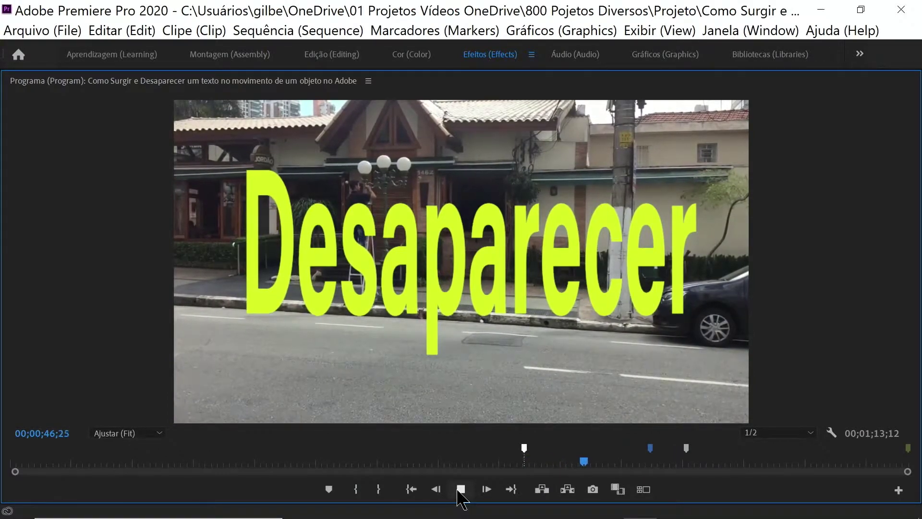
pyautogui.click(460, 490)
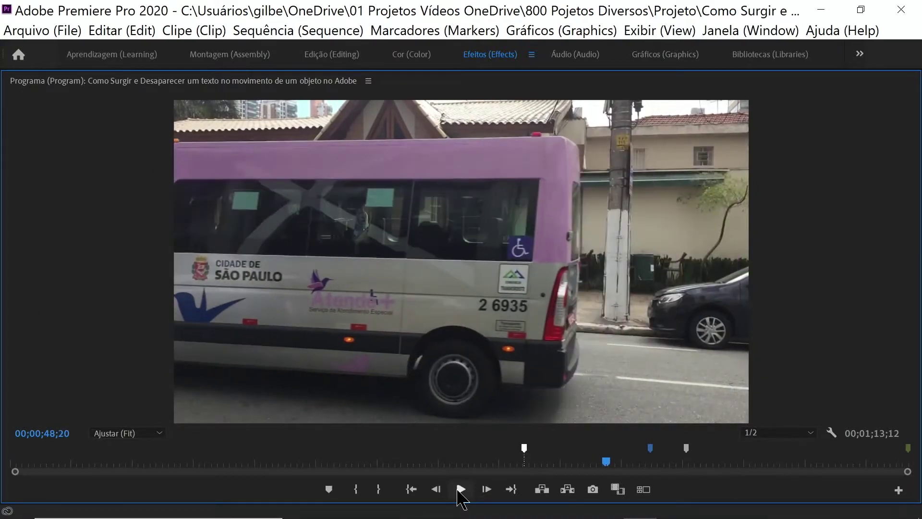
pyautogui.click(460, 490)
pyautogui.click(460, 489)
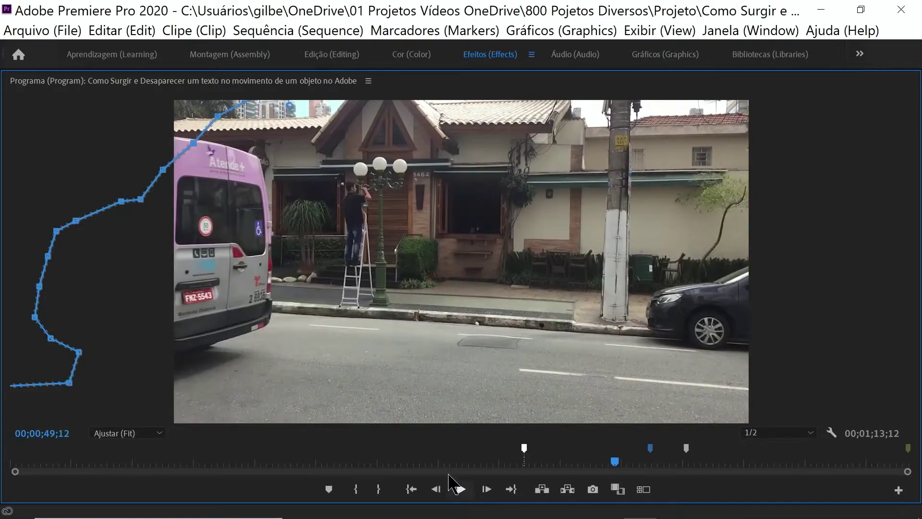
pyautogui.press('`')
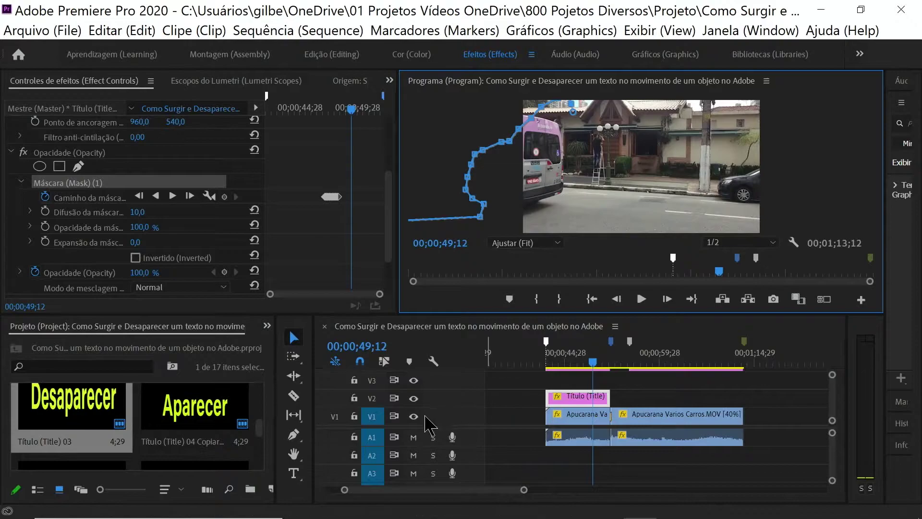
# Drag 'Título (Title) 04 Copiar' onto V2 and align it with the timeline marker
pyautogui.click(202, 425)
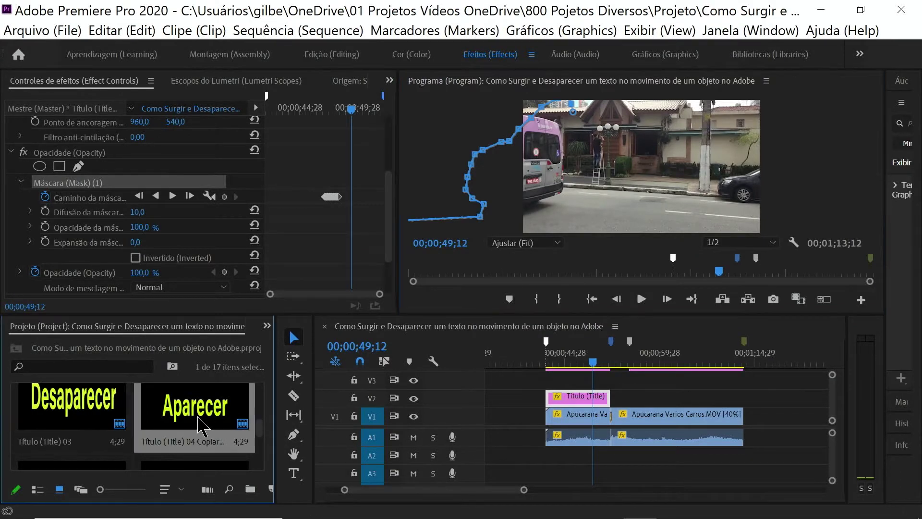
pyautogui.moveTo(202, 425); pyautogui.dragTo(654, 407)
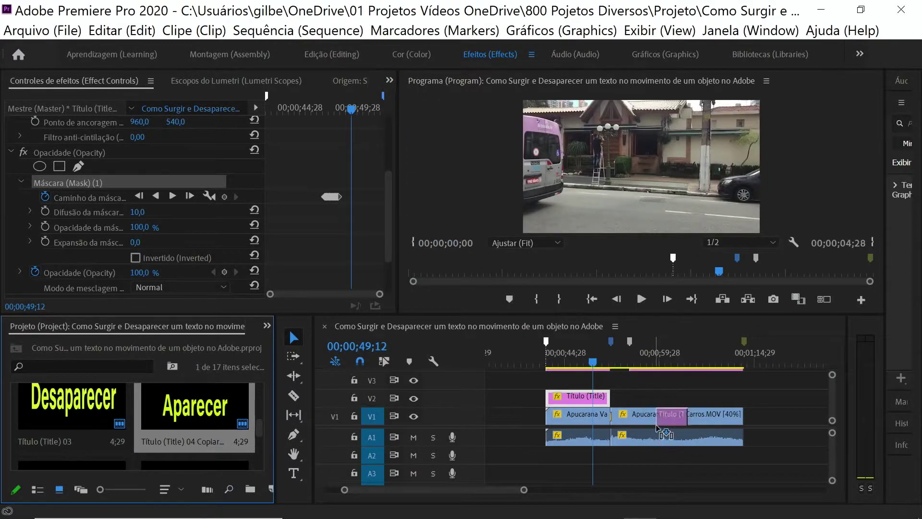
pyautogui.moveTo(652, 405)
pyautogui.mouseDown()
pyautogui.moveTo(631, 400)
pyautogui.moveTo(743, 399)
pyautogui.mouseUp()
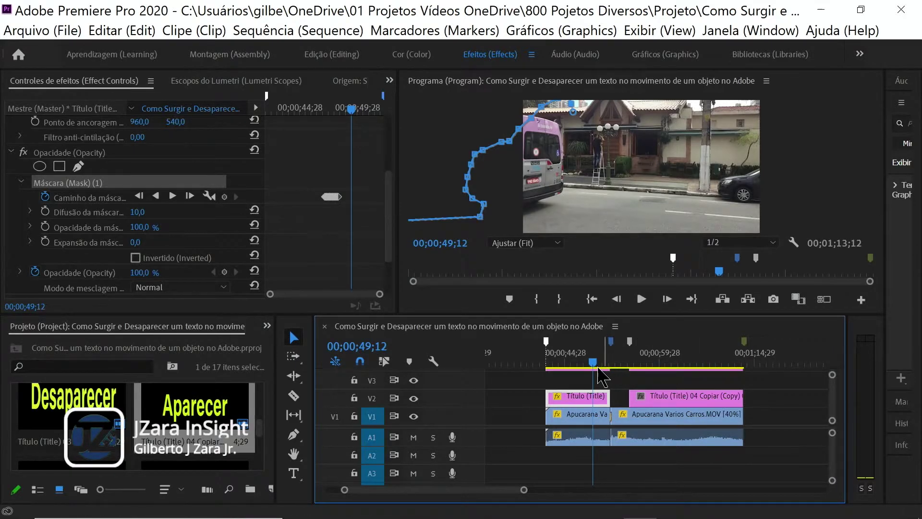
# Move the playhead to about 55;08, hide track V2, and select the Aparecer clip
pyautogui.moveTo(630, 364)
pyautogui.mouseDown()
pyautogui.moveTo(639, 378)
pyautogui.moveTo(633, 371)
pyautogui.mouseUp()
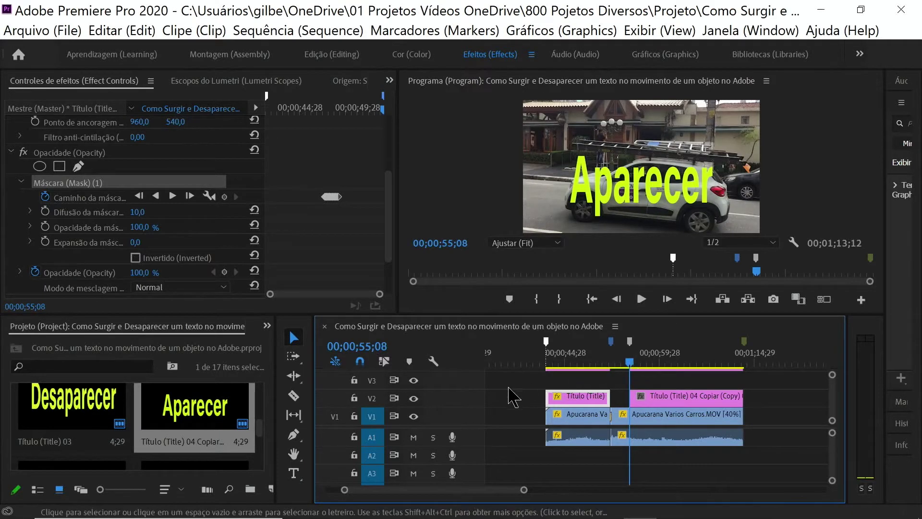
pyautogui.click(414, 398)
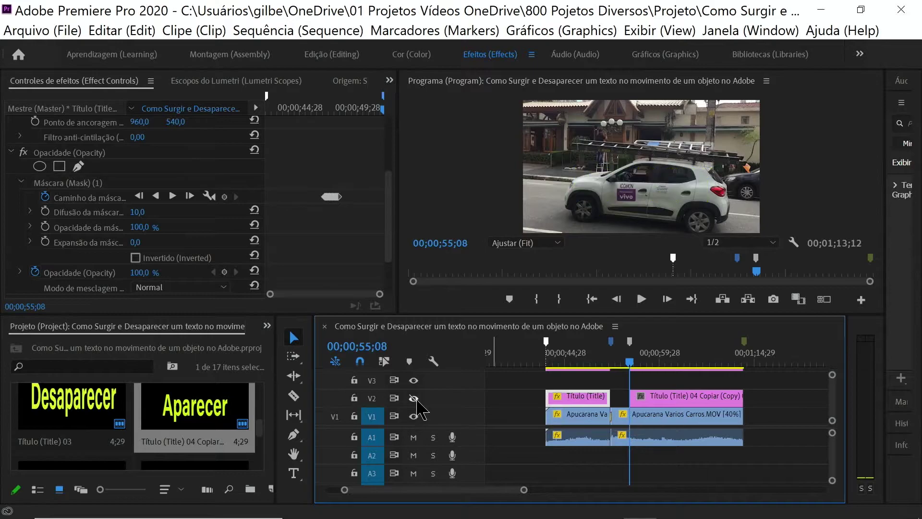
pyautogui.click(658, 398)
pyautogui.scroll(-2, 379, 245)
pyautogui.scroll(-2, 382, 250)
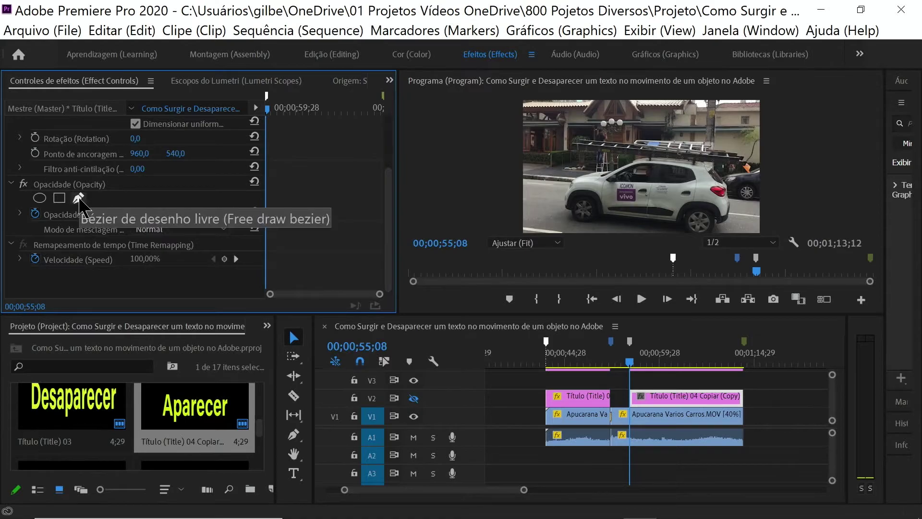
# Draw a closed pen opacity mask on Aparecer from the white car's rear to the frame's right edge
pyautogui.click(79, 198)
pyautogui.click(547, 89)
pyautogui.press('`')
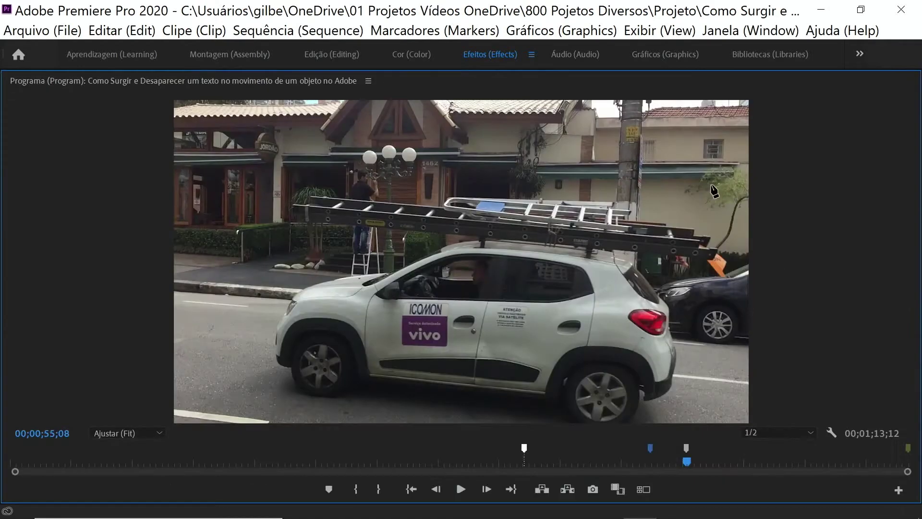
pyautogui.click(640, 212)
pyautogui.click(694, 220)
pyautogui.click(718, 269)
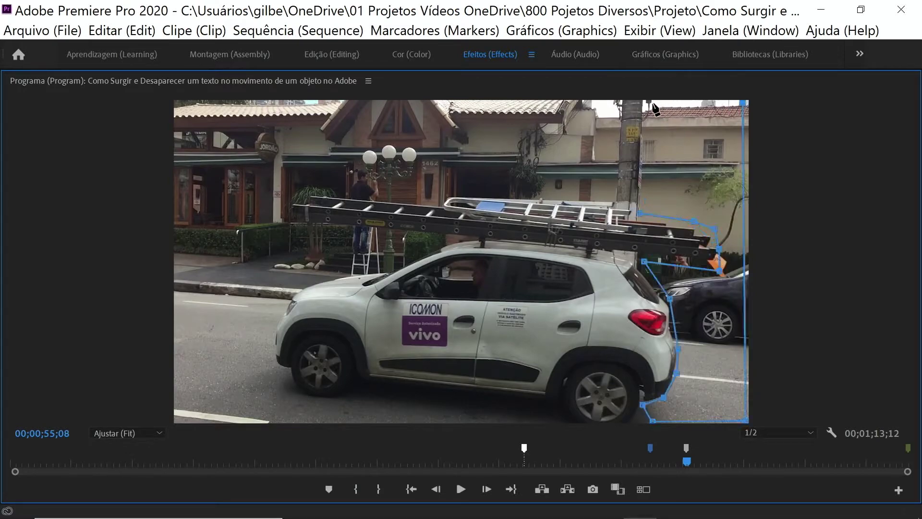
pyautogui.click(634, 103)
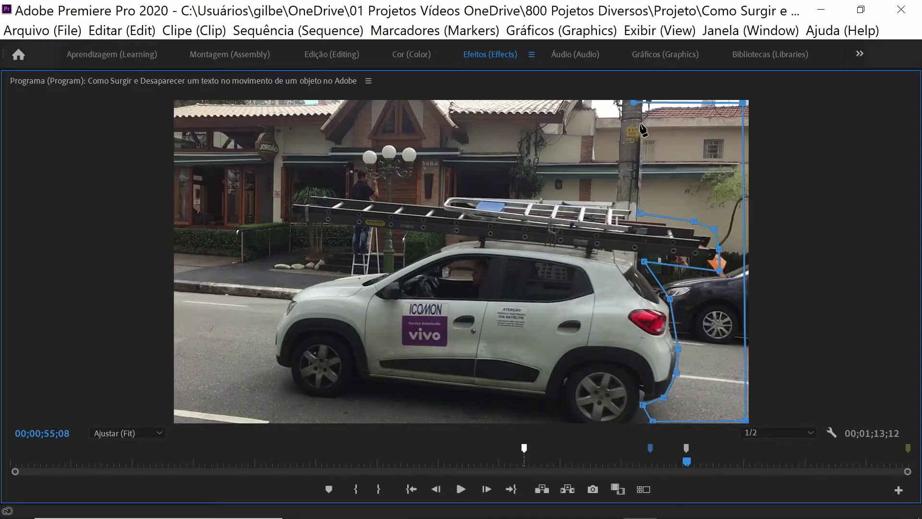
pyautogui.click(639, 213)
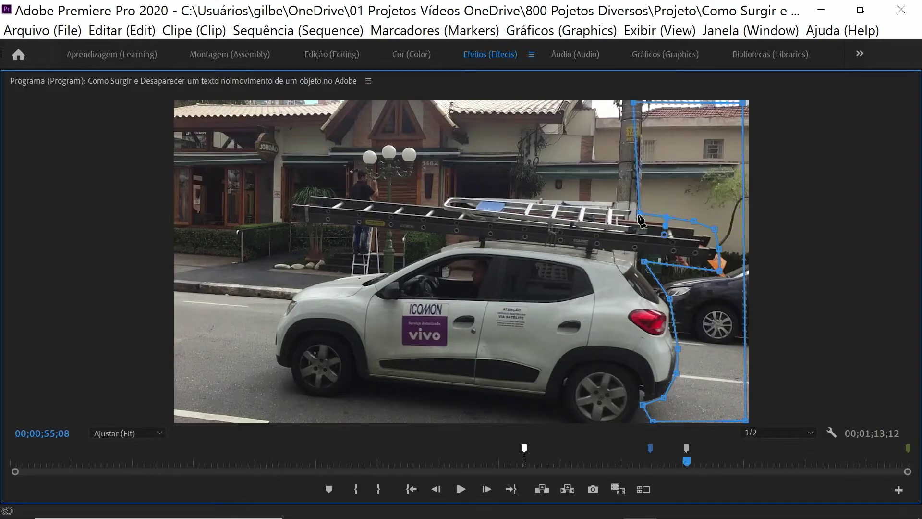
pyautogui.doubleClick(128, 82)
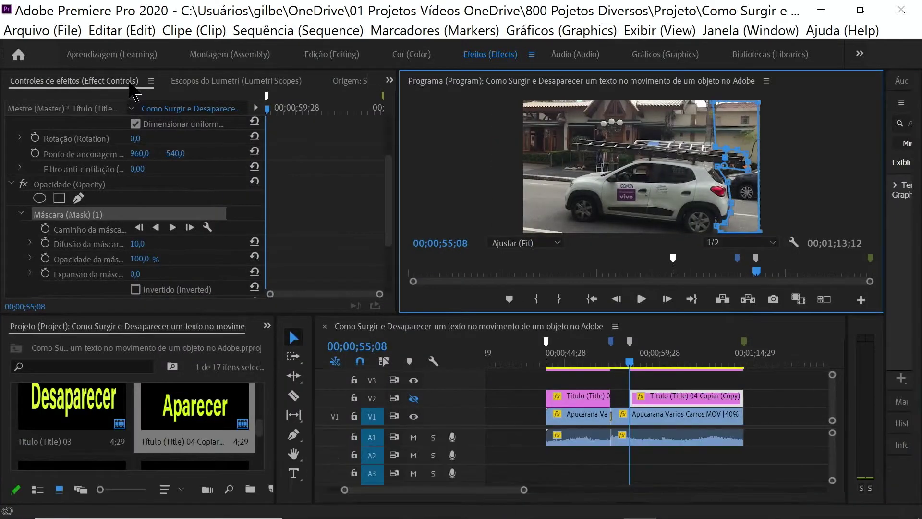
# Show track V2 again and check the mask a few frames around 00;00;55;08
pyautogui.click(414, 398)
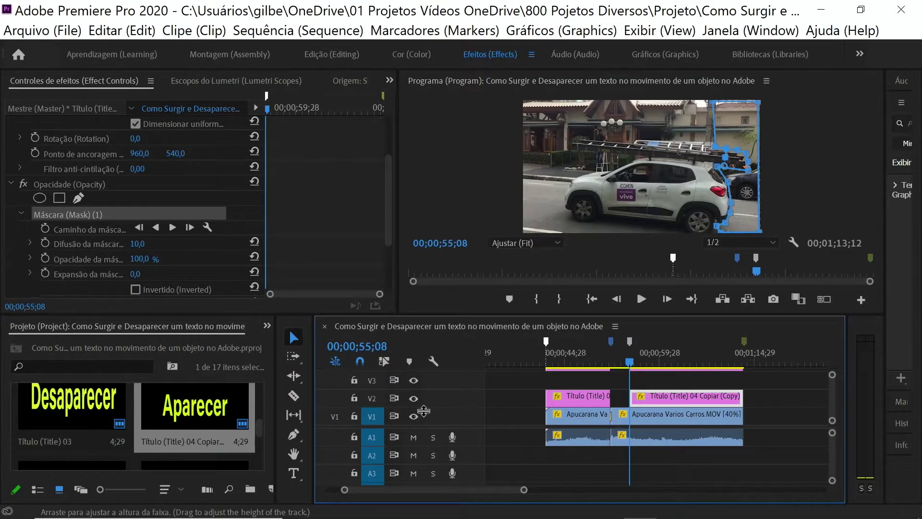
pyautogui.click(628, 363)
pyautogui.click(629, 363)
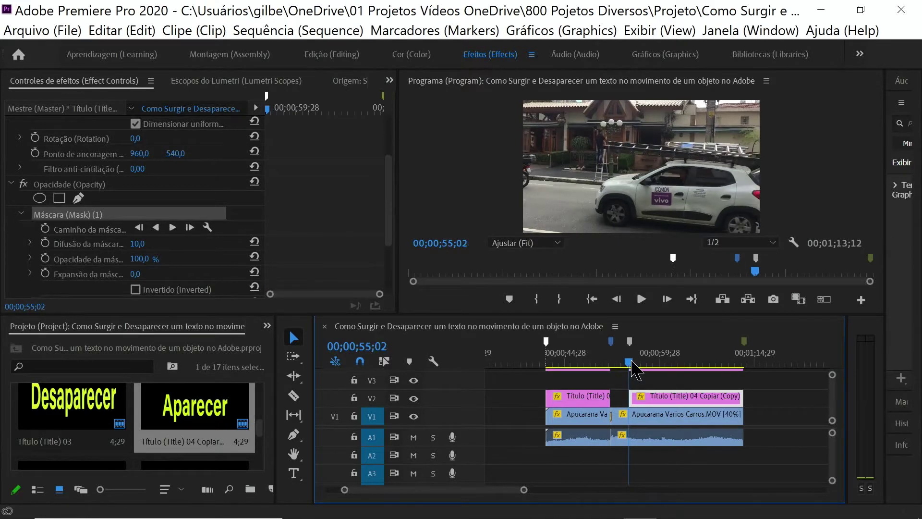
pyautogui.click(666, 299)
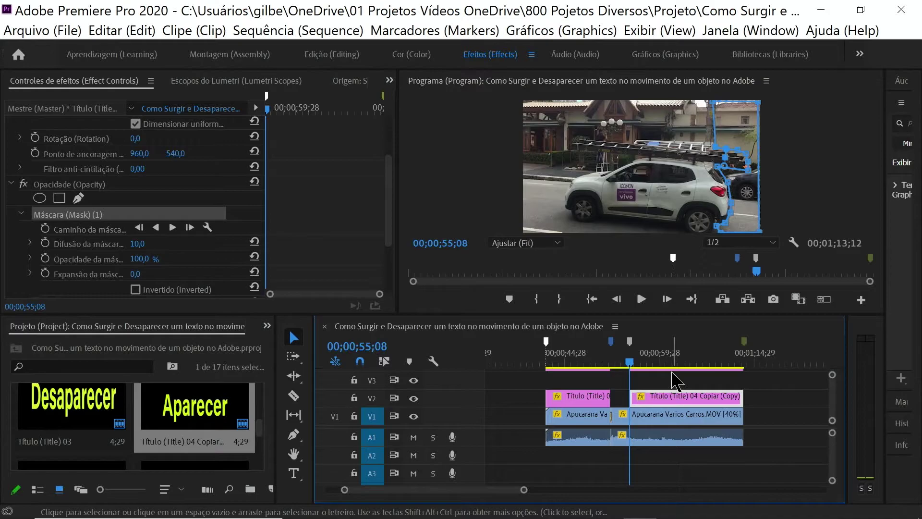
# Set a mask path keyframe at 00;00;55;08 and maximize the Program monitor
pyautogui.click(45, 228)
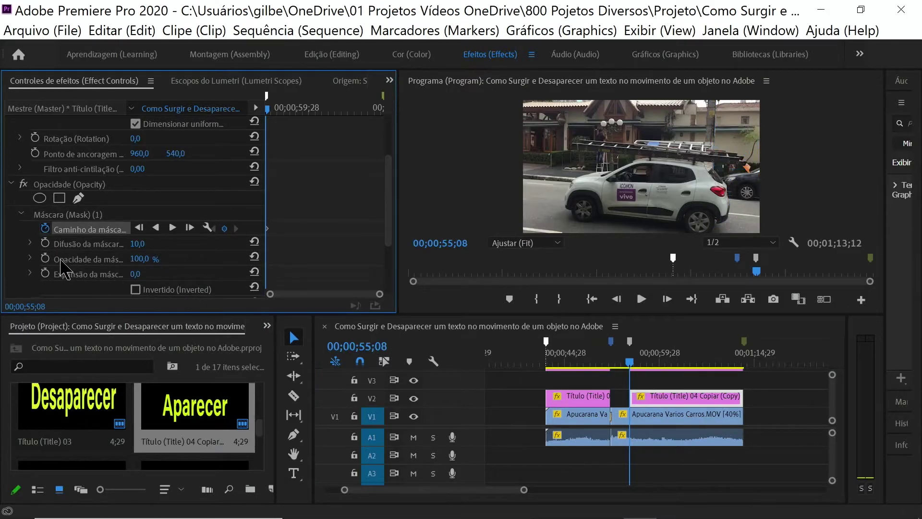
pyautogui.click(63, 215)
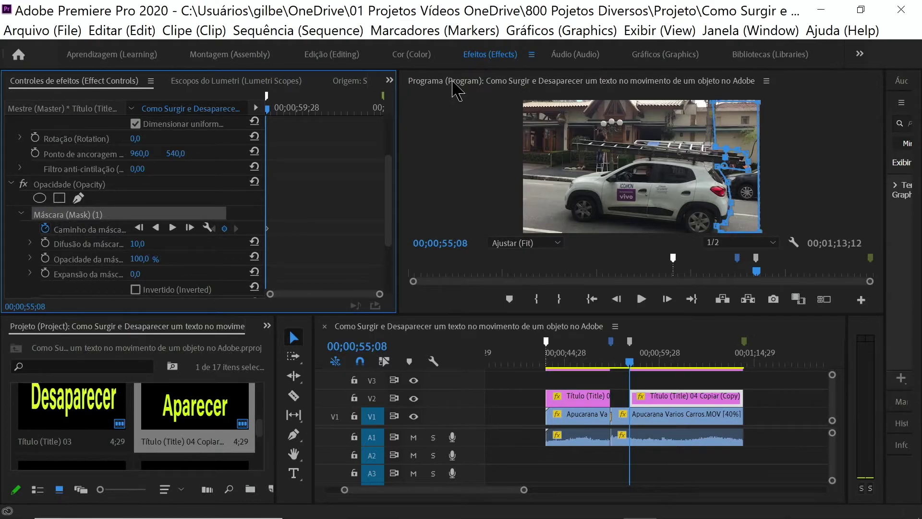
pyautogui.doubleClick(456, 86)
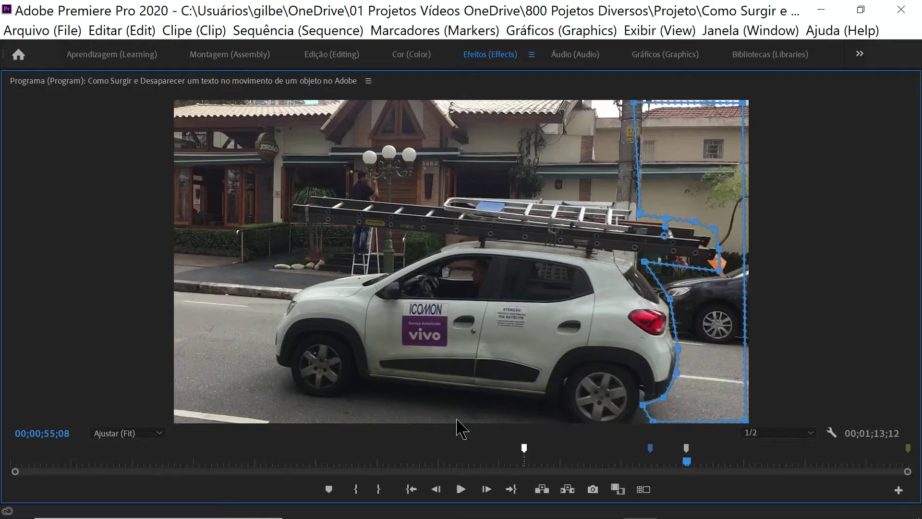
# Advance to 00;00;55;09 and shift the Aparecer mask left to hug the van's rear
pyautogui.click(486, 488)
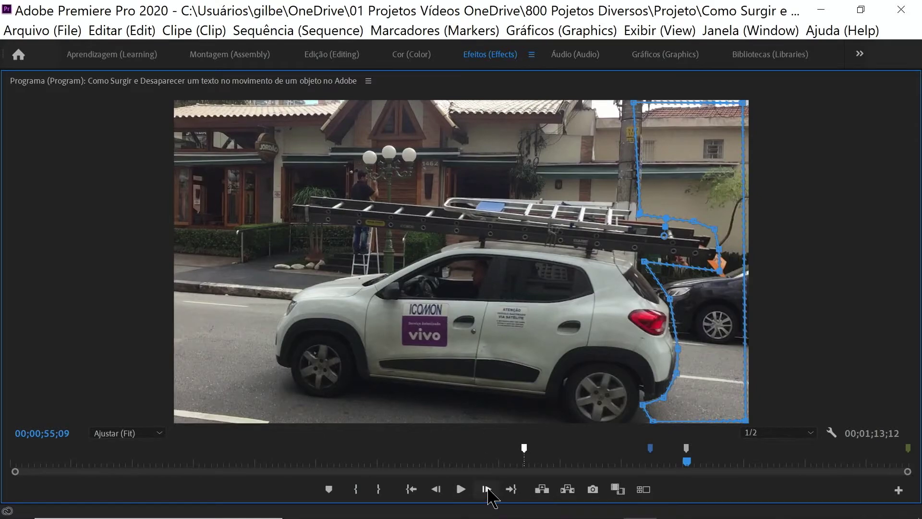
pyautogui.click(486, 489)
pyautogui.moveTo(717, 348); pyautogui.dragTo(701, 347)
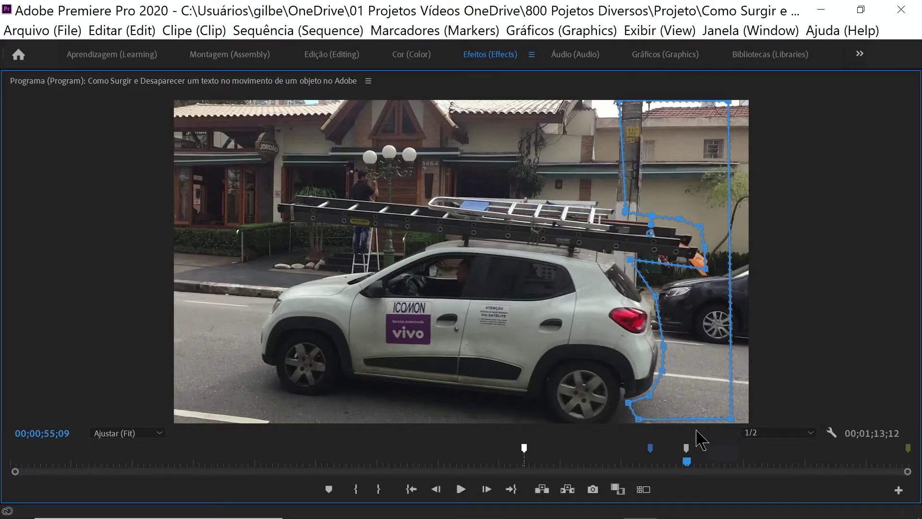
# Zoom the Program monitor to 50% and drag the mask's right corners well past the frame edge
pyautogui.click(159, 433)
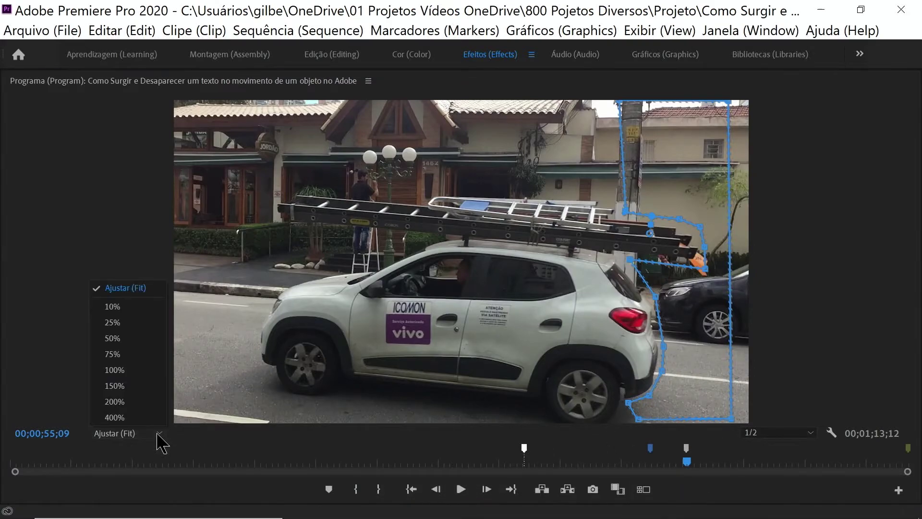
pyautogui.click(113, 338)
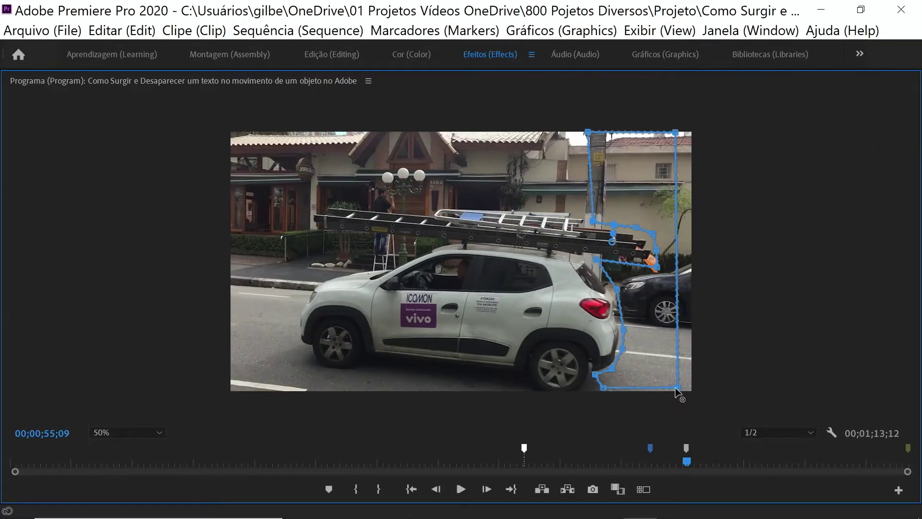
pyautogui.moveTo(677, 388); pyautogui.dragTo(903, 391)
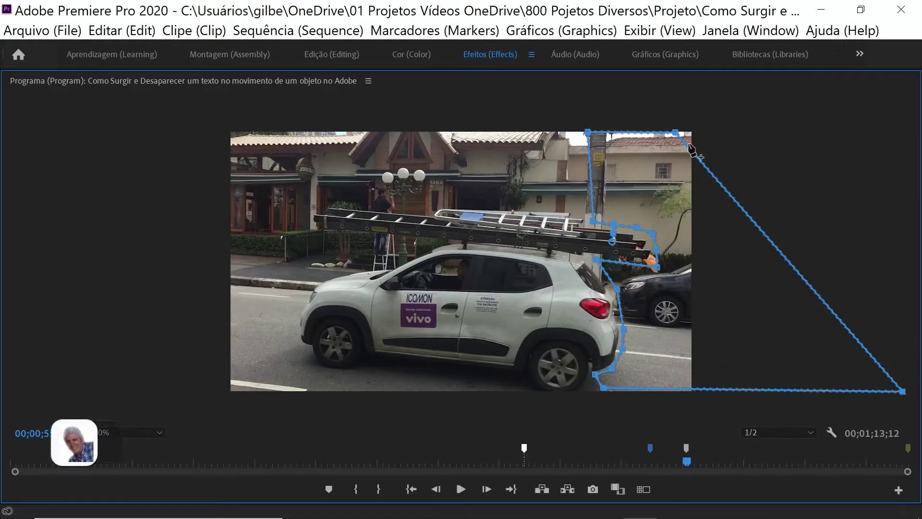
pyautogui.moveTo(677, 131); pyautogui.dragTo(903, 122)
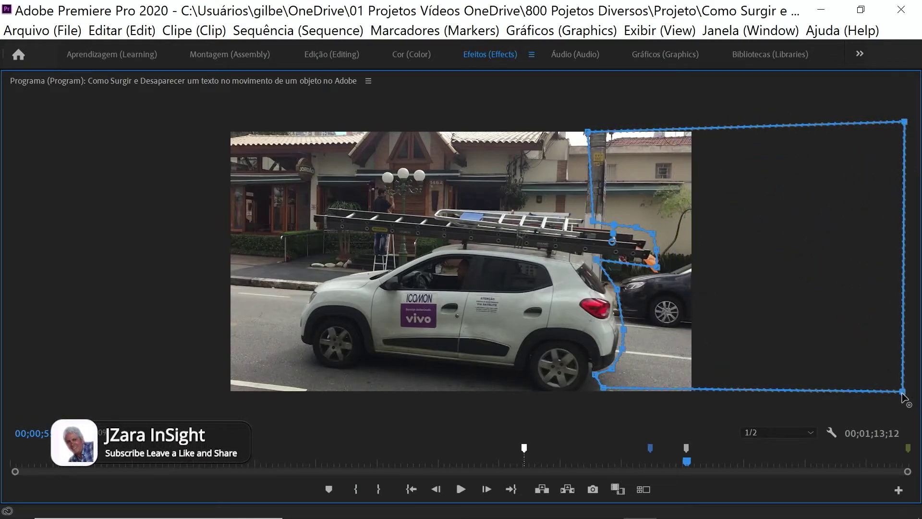
pyautogui.moveTo(902, 391); pyautogui.dragTo(910, 399)
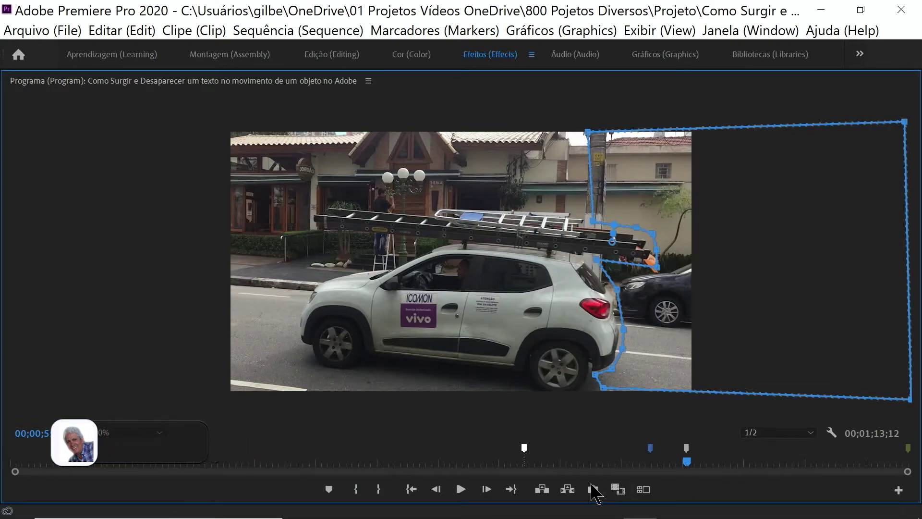
# Step forward two frames, shifting the mask left with the van each time
pyautogui.click(486, 490)
pyautogui.moveTo(648, 342); pyautogui.dragTo(629, 344)
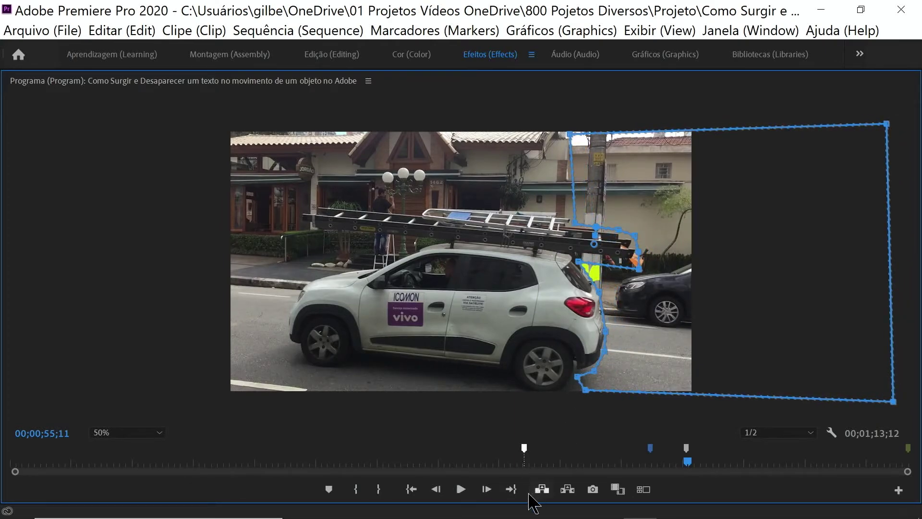
pyautogui.click(487, 489)
pyautogui.moveTo(634, 353); pyautogui.dragTo(617, 352)
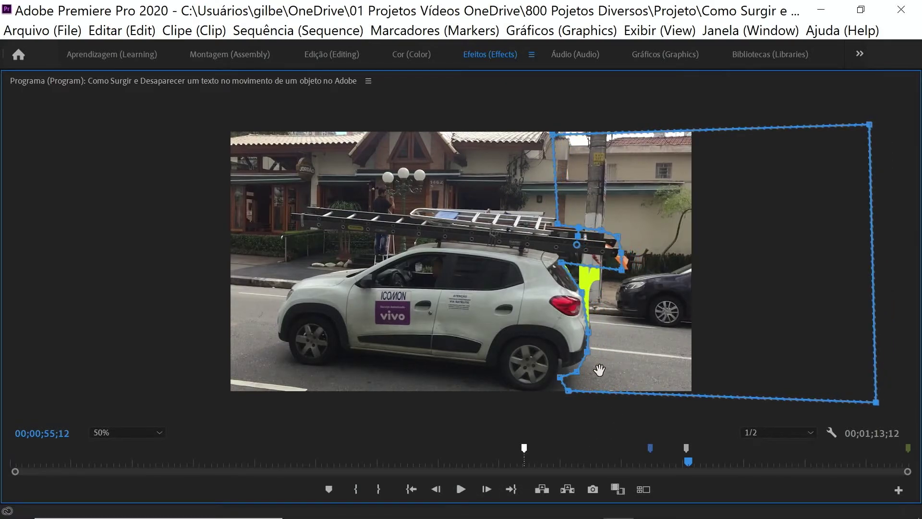
# Step forward to 00;00;56;14 until Aparecer is fully revealed, then play it back
pyautogui.click(487, 489)
pyautogui.click(486, 488)
pyautogui.click(486, 489)
pyautogui.click(486, 488)
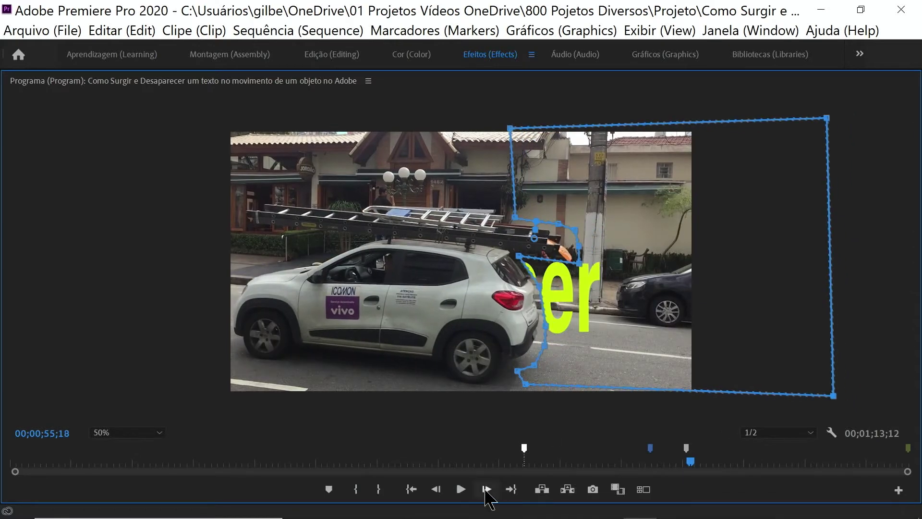
pyautogui.click(486, 489)
pyautogui.click(486, 489)
pyautogui.click(486, 489)
pyautogui.click(487, 488)
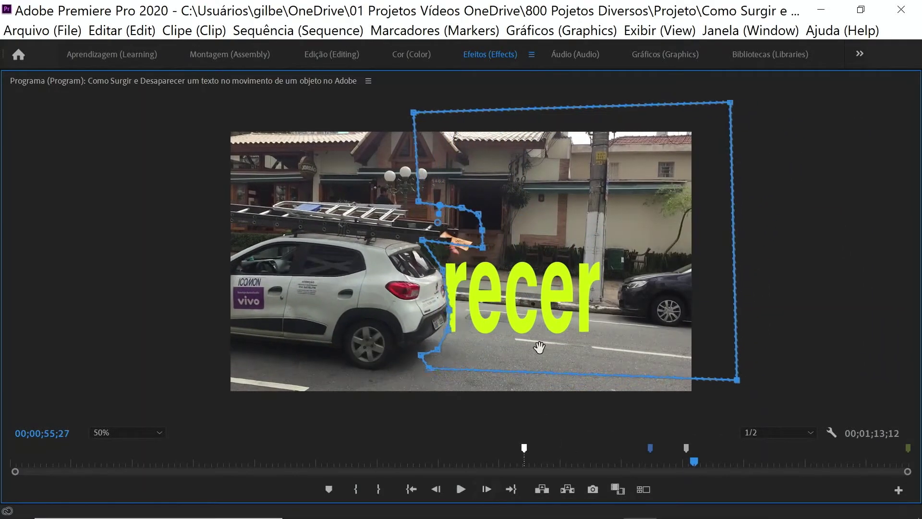
pyautogui.click(486, 488)
pyautogui.click(486, 488)
pyautogui.click(486, 489)
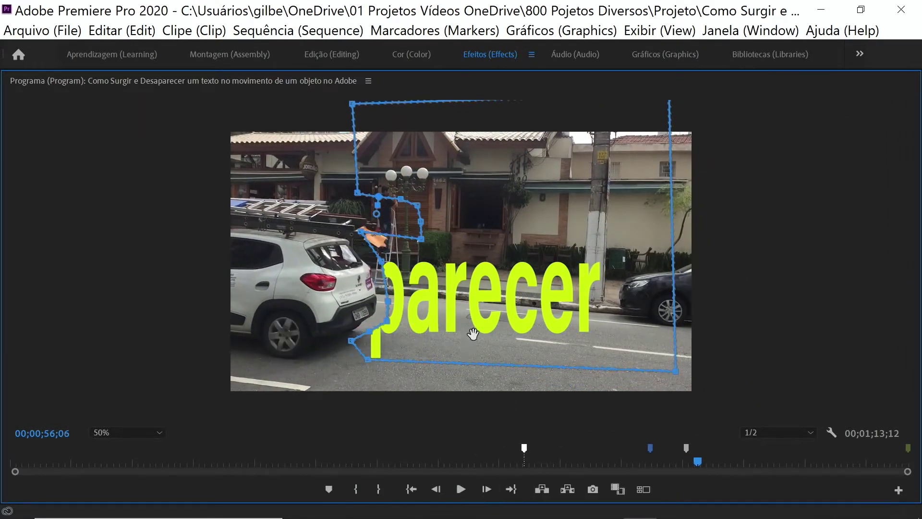
pyautogui.click(486, 489)
pyautogui.click(487, 489)
pyautogui.click(486, 489)
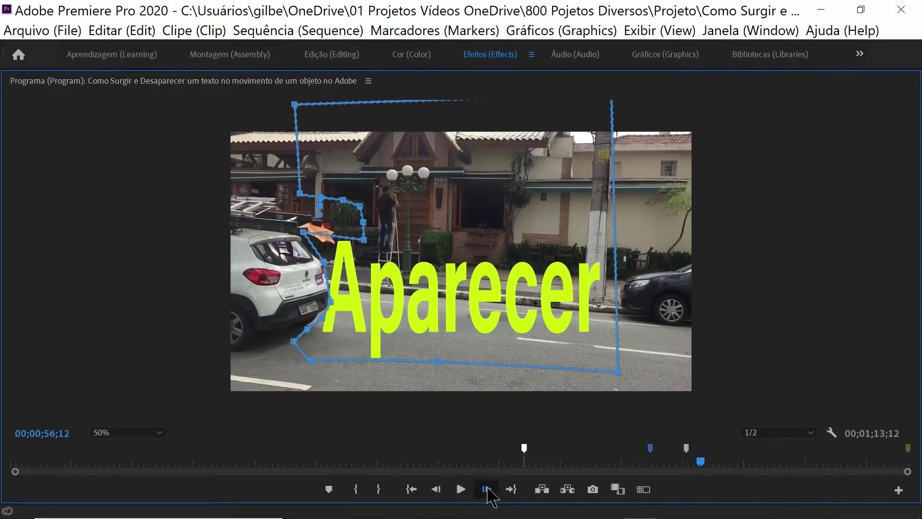
pyautogui.click(486, 489)
pyautogui.click(486, 489)
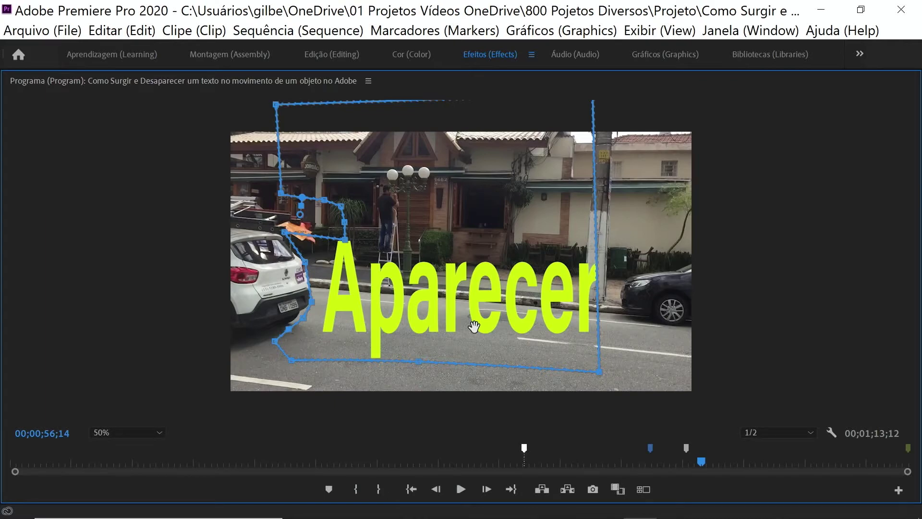
pyautogui.click(461, 489)
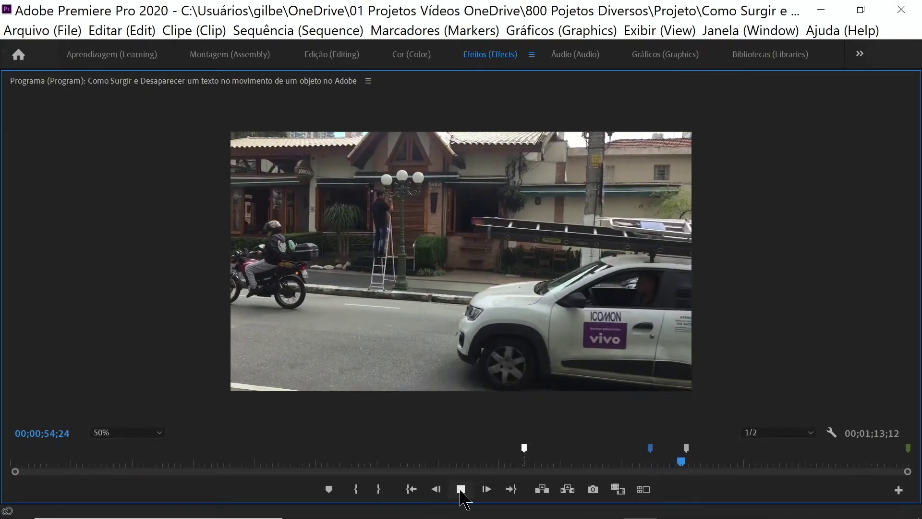
# Replay the reveal and stop at 00;00;57;08 with Aparecer fully visible
pyautogui.click(460, 490)
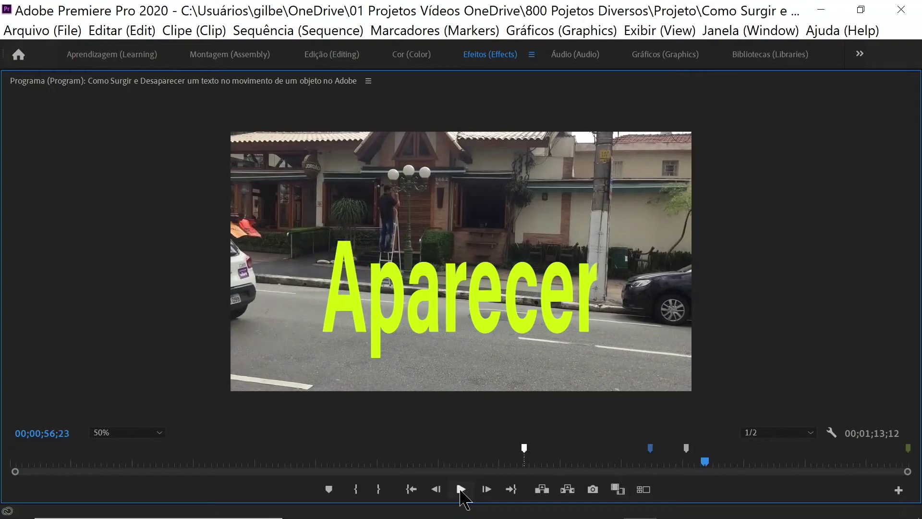
pyautogui.click(460, 489)
pyautogui.click(461, 489)
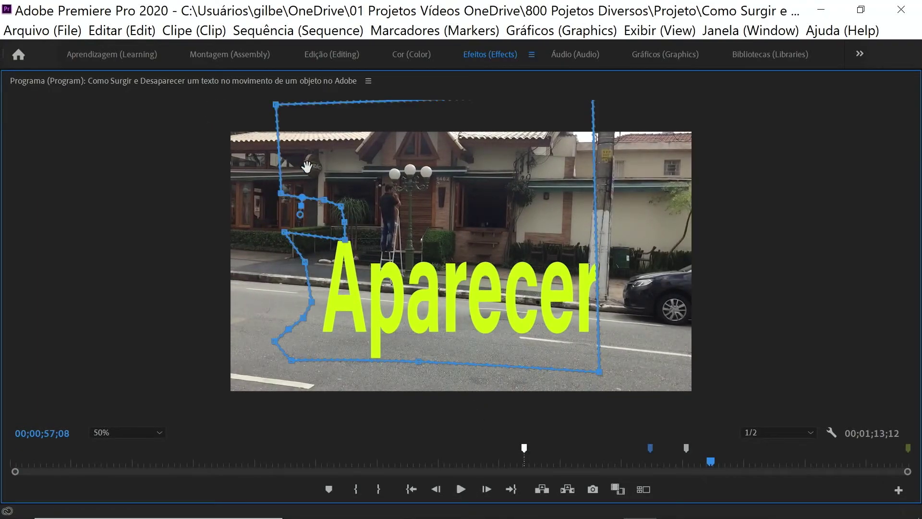
# Restore the multi-panel layout, deselect the clip, set Program zoom to Ajustar (Fit), and scrub the sequence
pyautogui.doubleClick(194, 85)
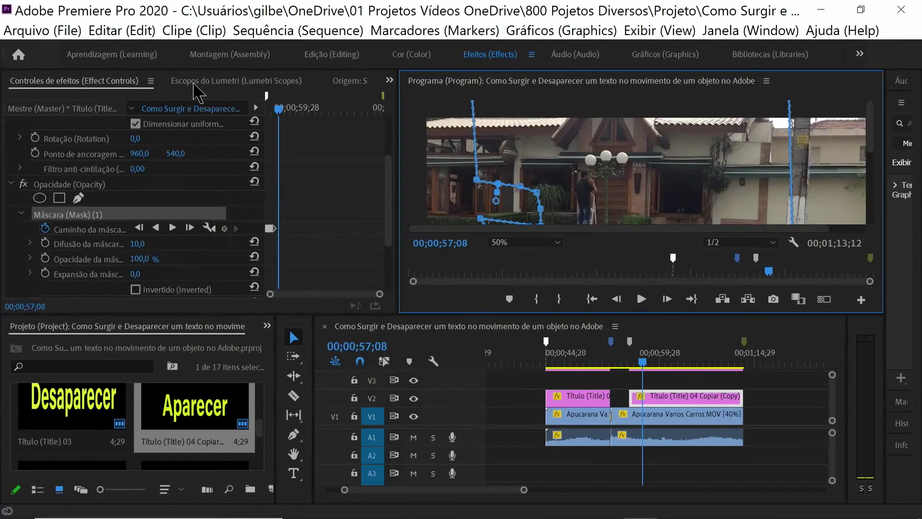
pyautogui.click(791, 421)
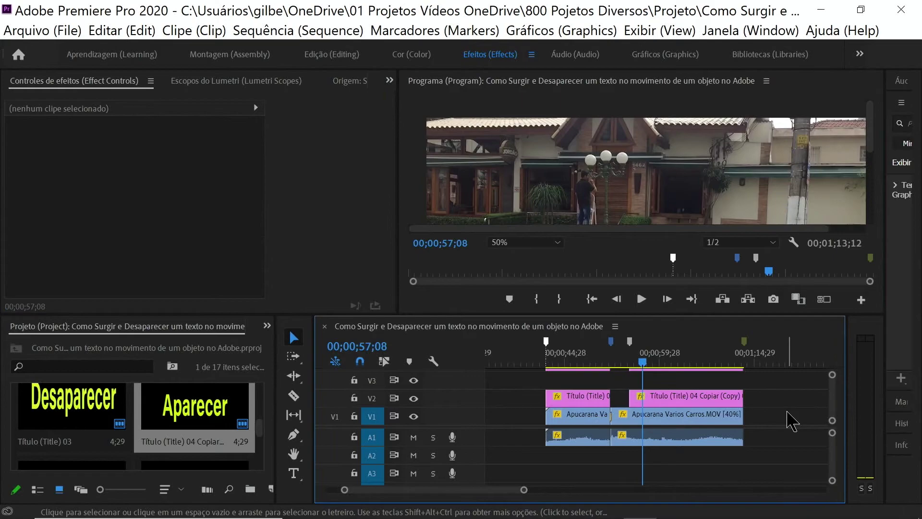
pyautogui.click(557, 243)
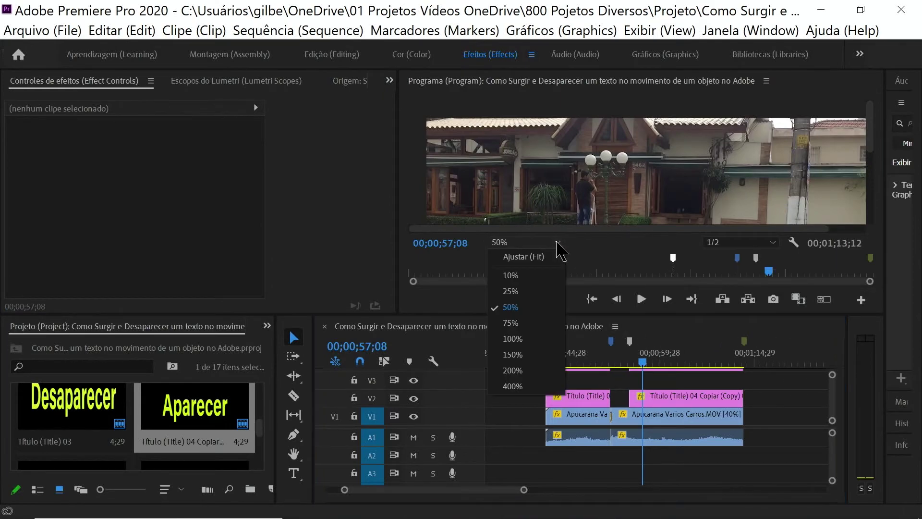
pyautogui.click(526, 257)
pyautogui.moveTo(641, 359)
pyautogui.mouseDown()
pyautogui.moveTo(715, 363)
pyautogui.moveTo(672, 369)
pyautogui.mouseUp()
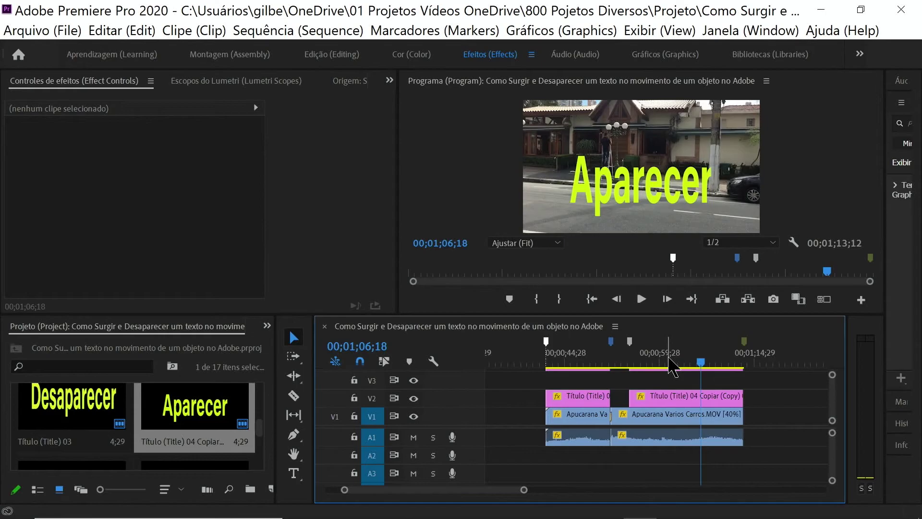